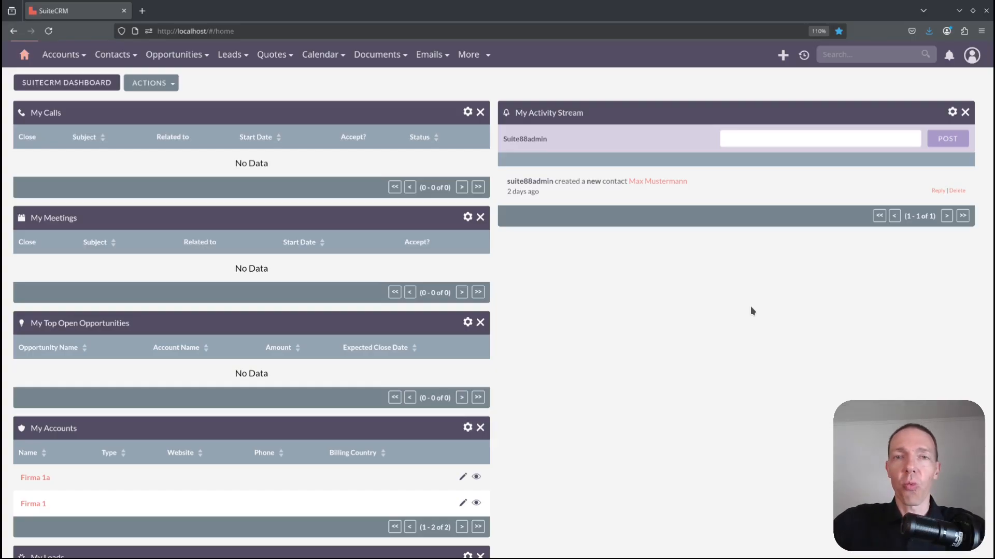
Step: Open User Management from the administration area and reload the user list
{"action": "left_click", "coordinate": [972, 55]}
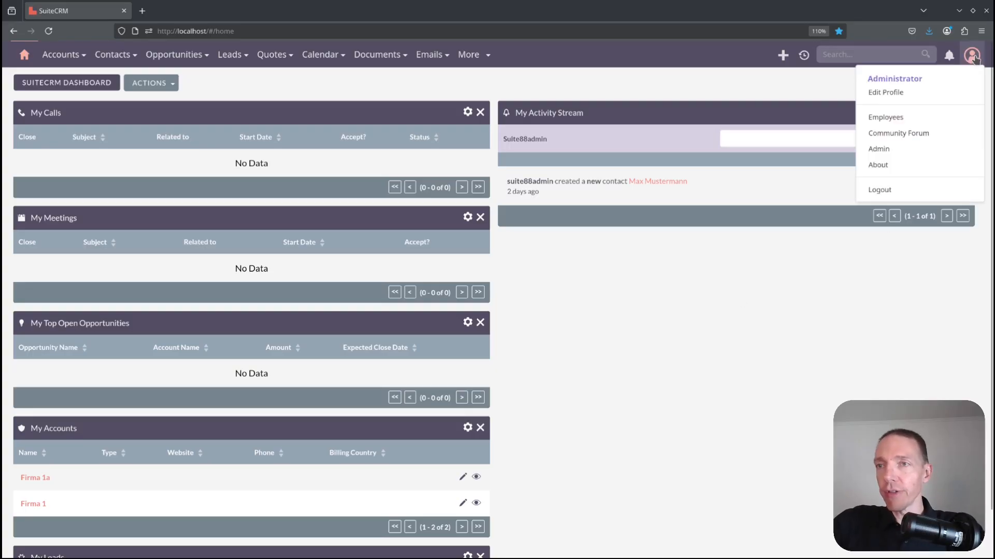
{"action": "left_click", "coordinate": [891, 150]}
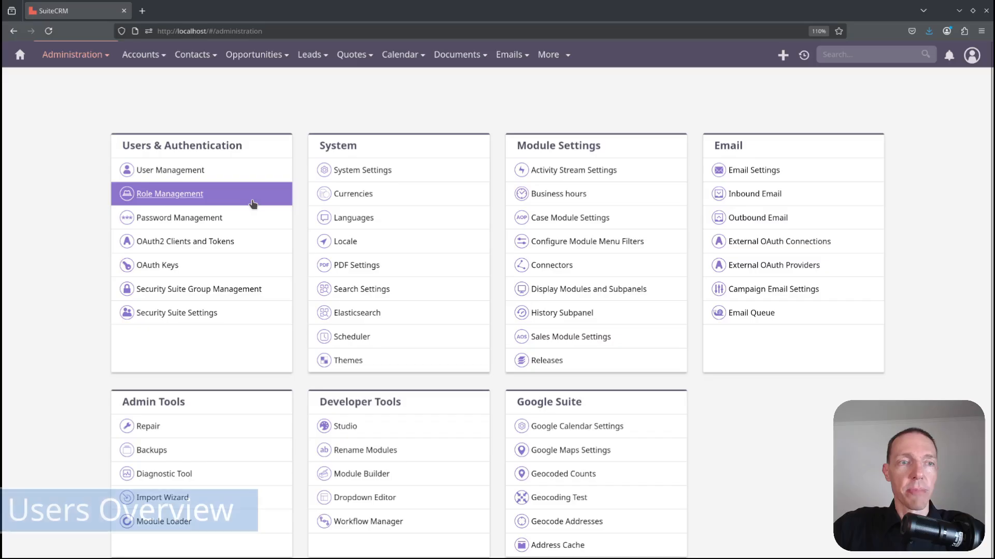
{"action": "left_click", "coordinate": [181, 177]}
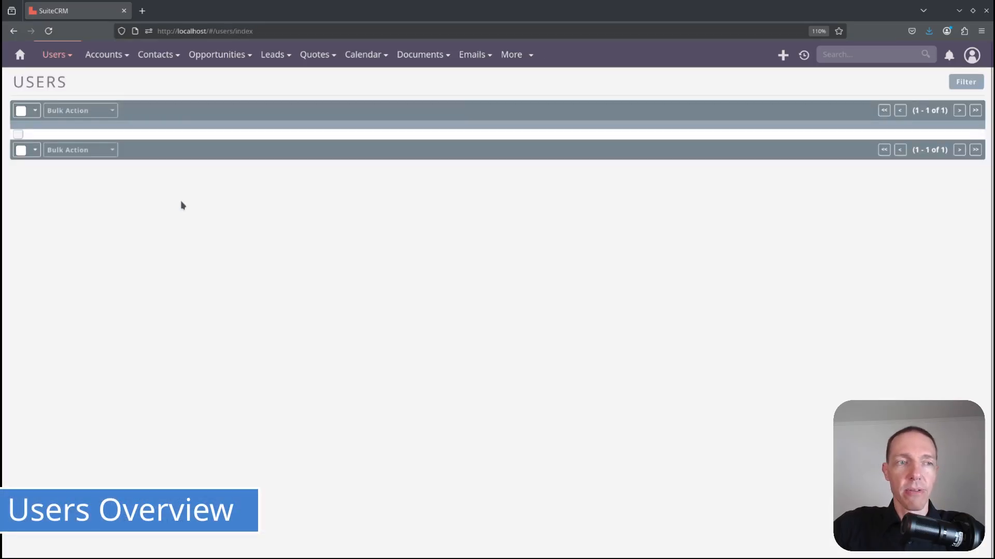
{"action": "key", "text": "F5"}
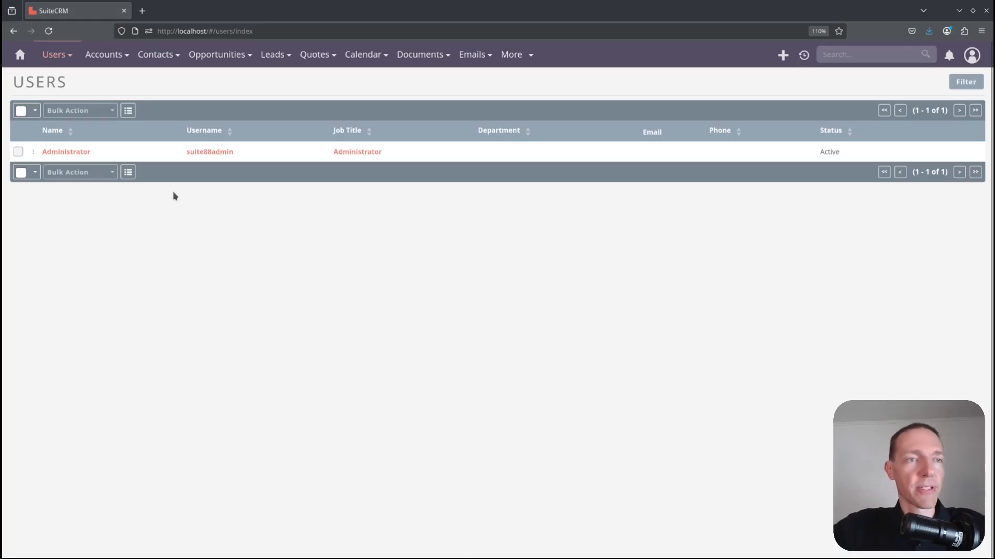
Step: Start a new user record with Employee1 as both the username and the last name
{"action": "mouse_move", "coordinate": [58, 56]}
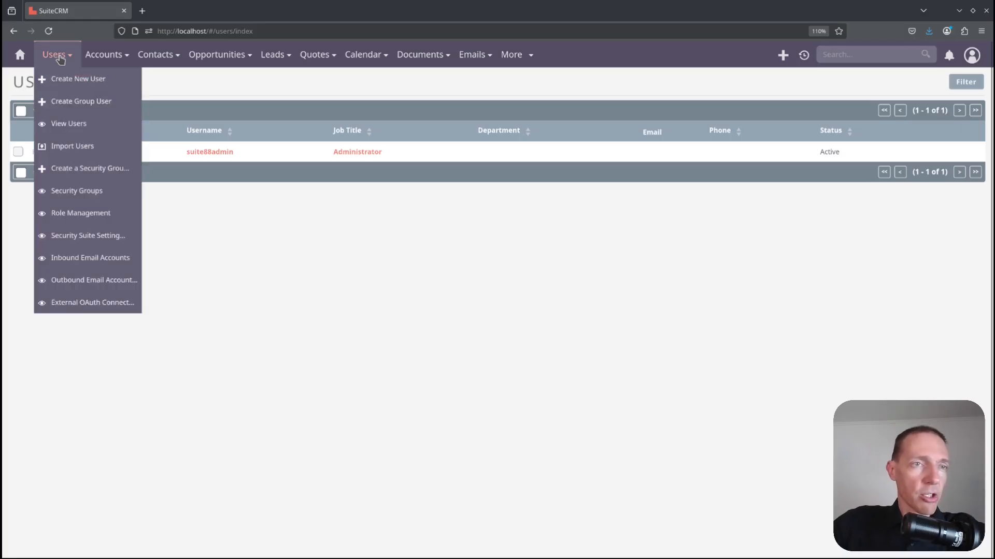
{"action": "left_click", "coordinate": [107, 83]}
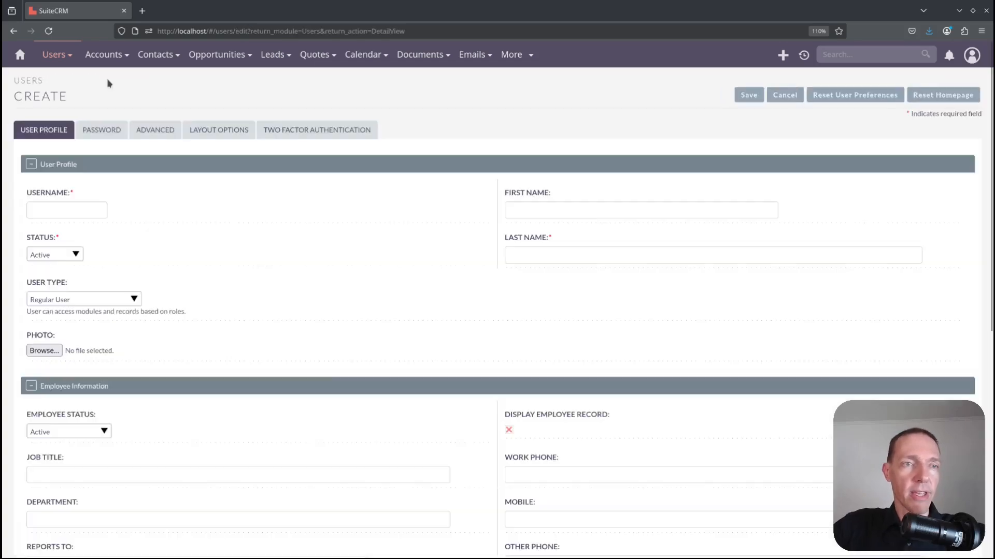
{"action": "left_click", "coordinate": [88, 208]}
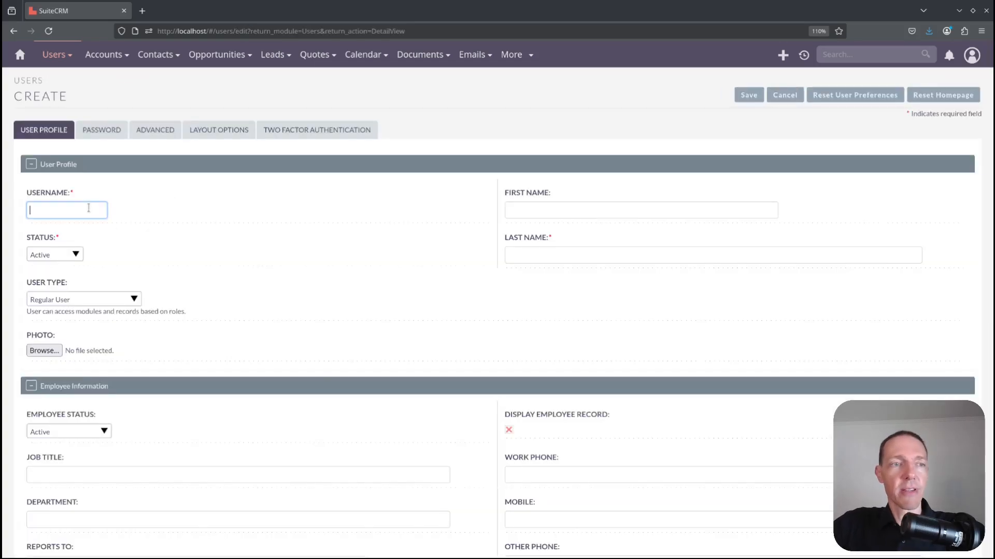
{"action": "type", "text": "Emply"}
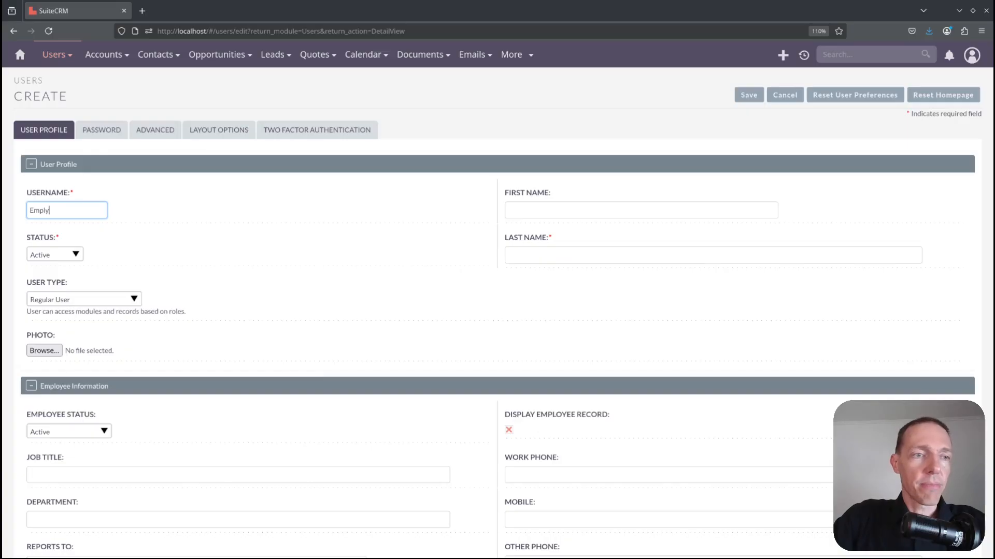
{"action": "key", "text": "BackSpace"}
{"action": "type", "text": "oy"}
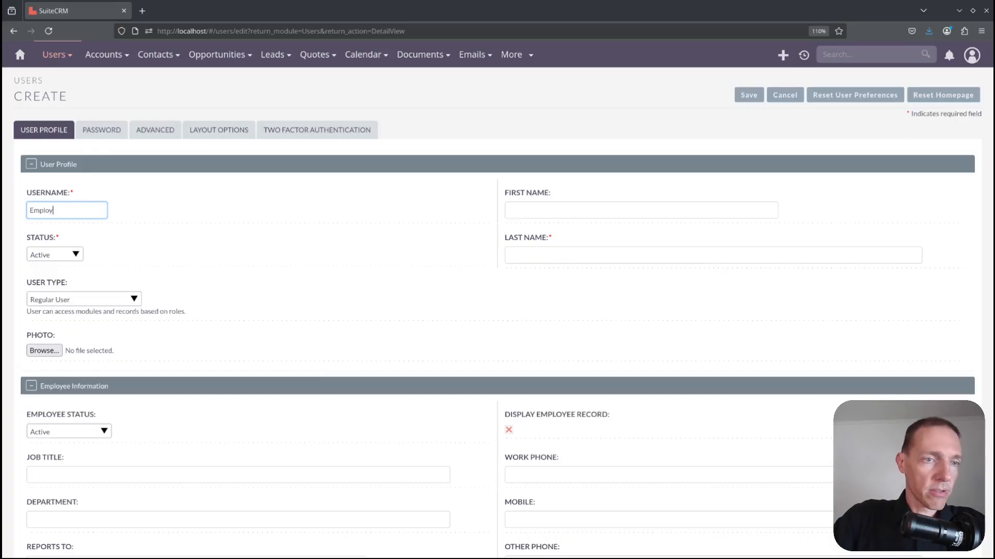
{"action": "type", "text": "ee1"}
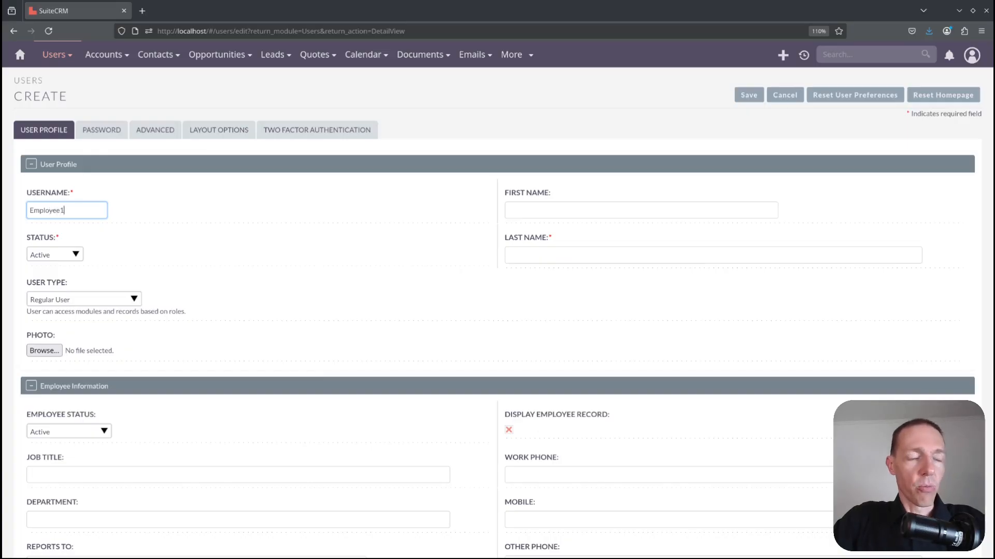
{"action": "key", "text": "ctrl+a"}
{"action": "key", "text": "ctrl+c"}
{"action": "key", "text": "Tab"}
{"action": "key", "text": "Tab"}
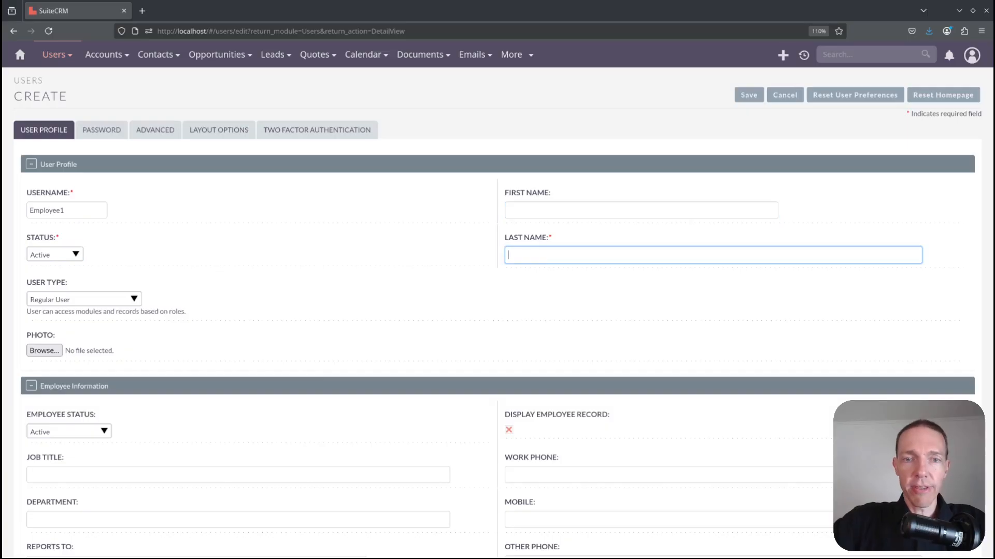
{"action": "key", "text": "ctrl+v"}
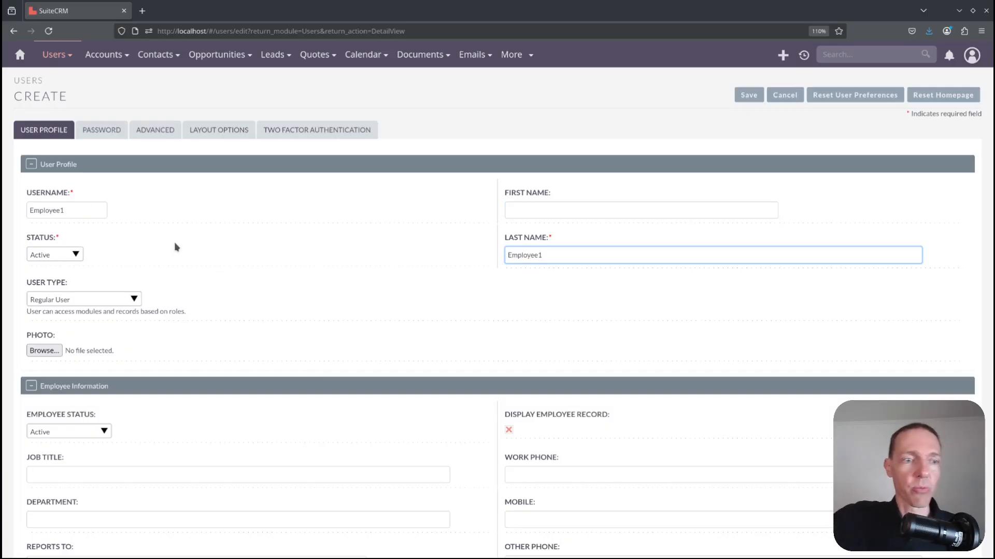
Step: Set the new user's job title to CEO in the employee information
{"action": "scroll", "coordinate": [201, 282], "scroll_direction": "down", "scroll_amount": 1}
{"action": "scroll", "coordinate": [200, 282], "scroll_direction": "down", "scroll_amount": 3}
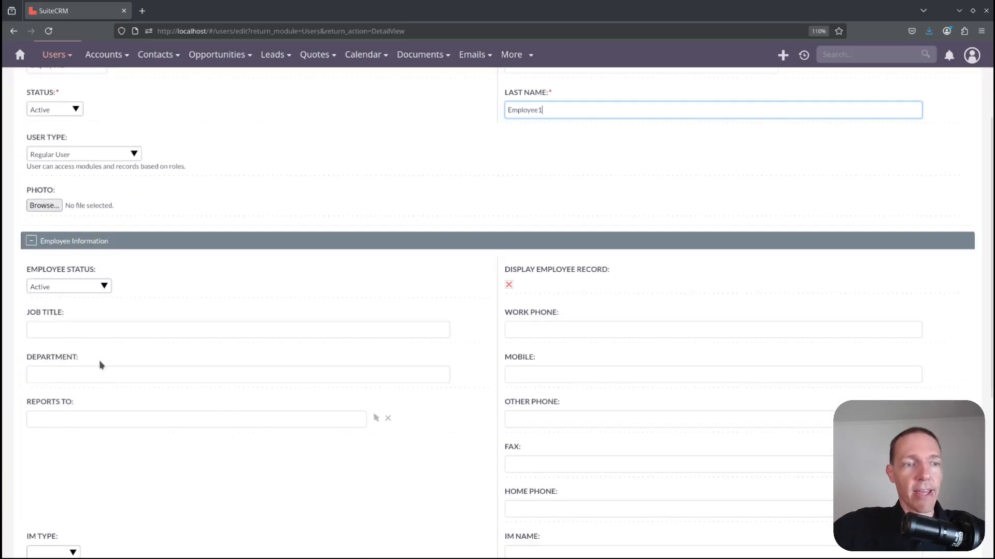
{"action": "left_click", "coordinate": [95, 335]}
{"action": "type", "text": "CEO"}
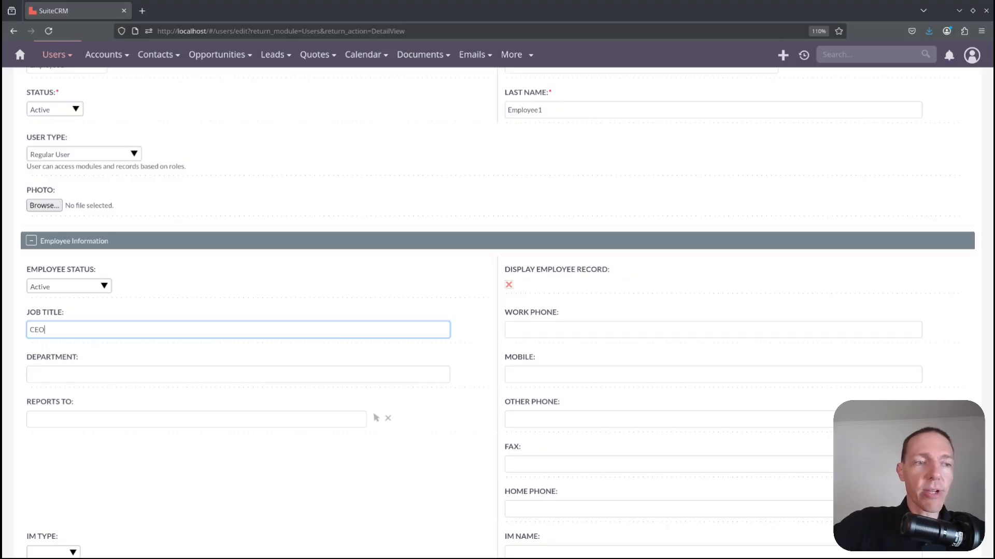
Step: Enter a work phone number in the Employee1 user's employee information
{"action": "scroll", "coordinate": [409, 280], "scroll_direction": "down", "scroll_amount": 7}
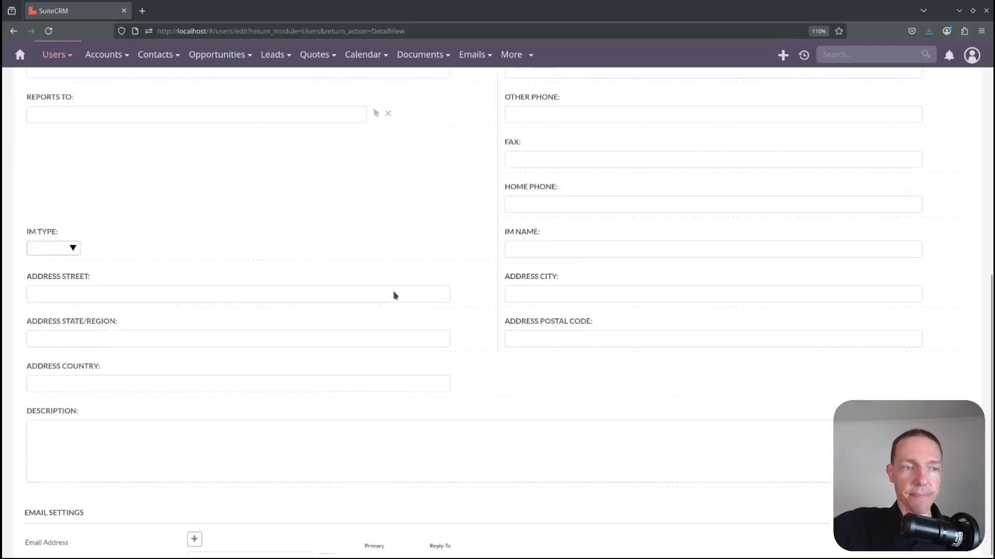
{"action": "scroll", "coordinate": [415, 300], "scroll_direction": "up", "scroll_amount": 10}
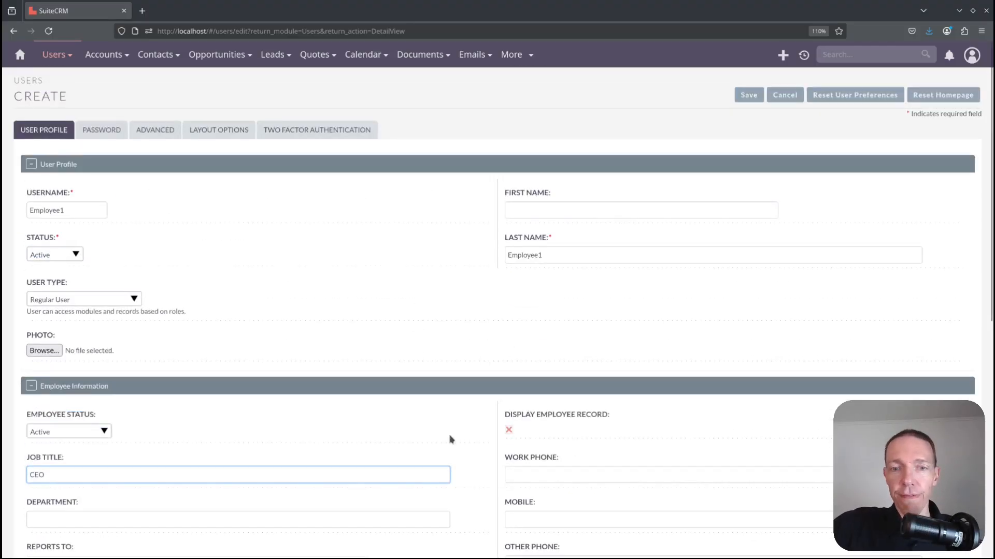
{"action": "scroll", "coordinate": [521, 362], "scroll_direction": "down", "scroll_amount": 4}
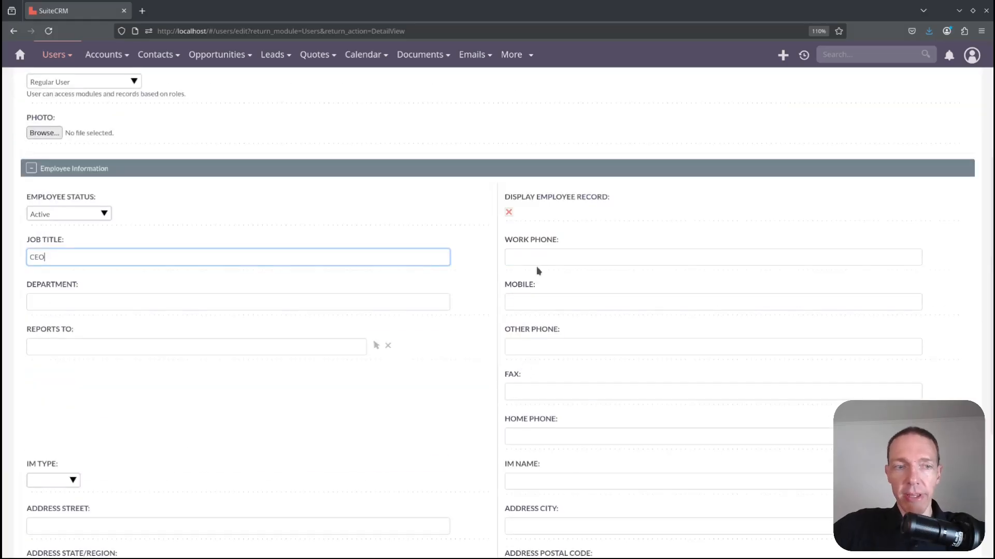
{"action": "scroll", "coordinate": [238, 334], "scroll_direction": "down", "scroll_amount": 2}
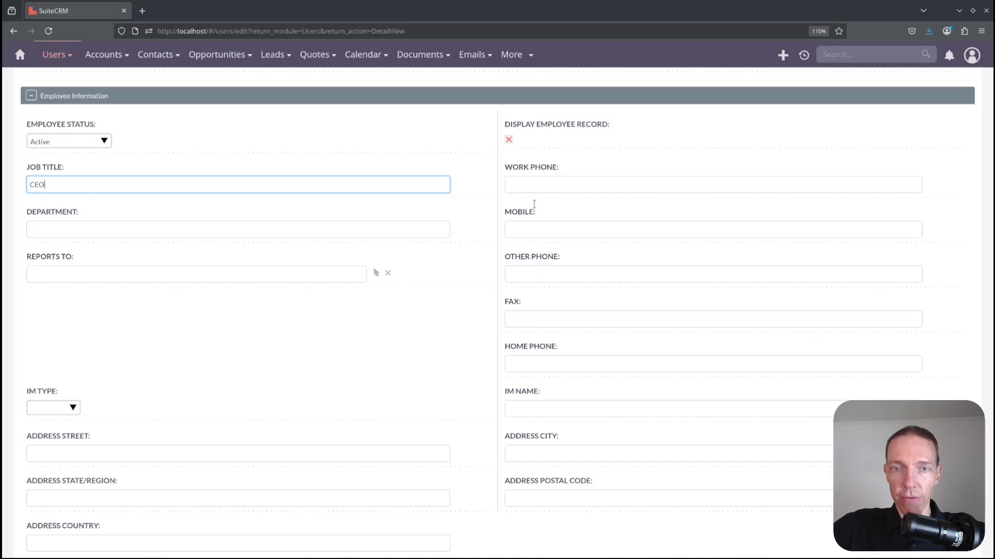
{"action": "left_click", "coordinate": [532, 186]}
{"action": "type", "text": "1235646"}
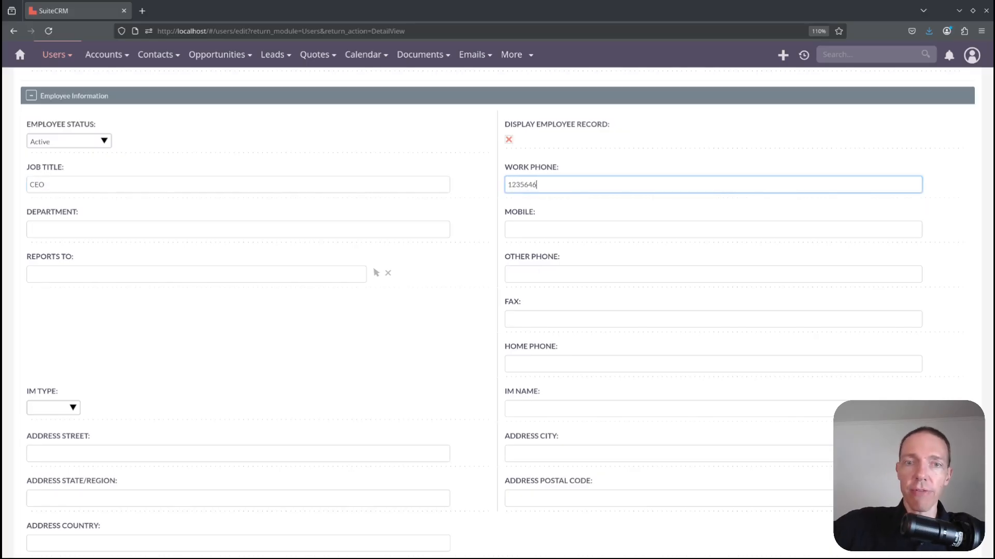
Step: Enter the new user's password and repeat it in the confirmation field
{"action": "scroll", "coordinate": [561, 225], "scroll_direction": "up", "scroll_amount": 2}
{"action": "scroll", "coordinate": [562, 226], "scroll_direction": "up", "scroll_amount": 4}
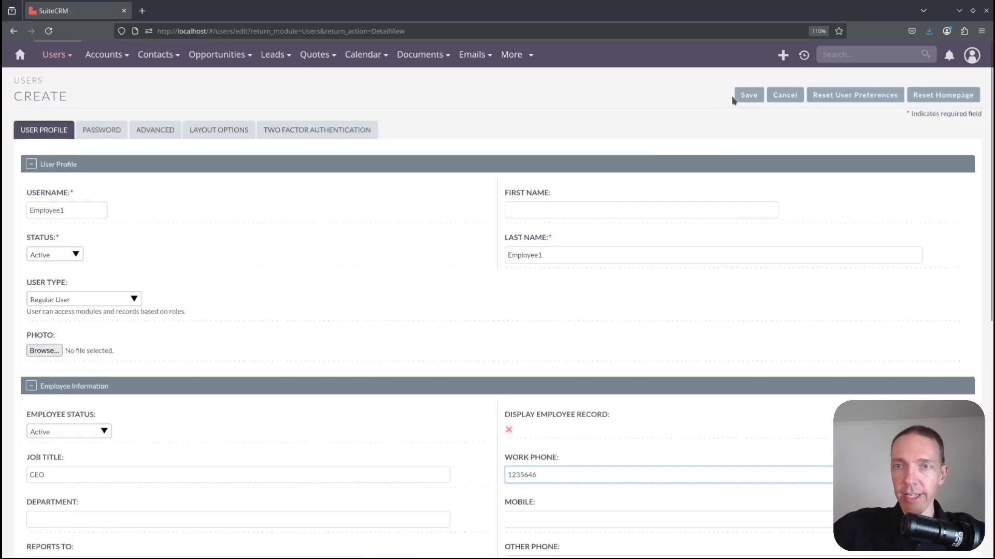
{"action": "left_click", "coordinate": [101, 129]}
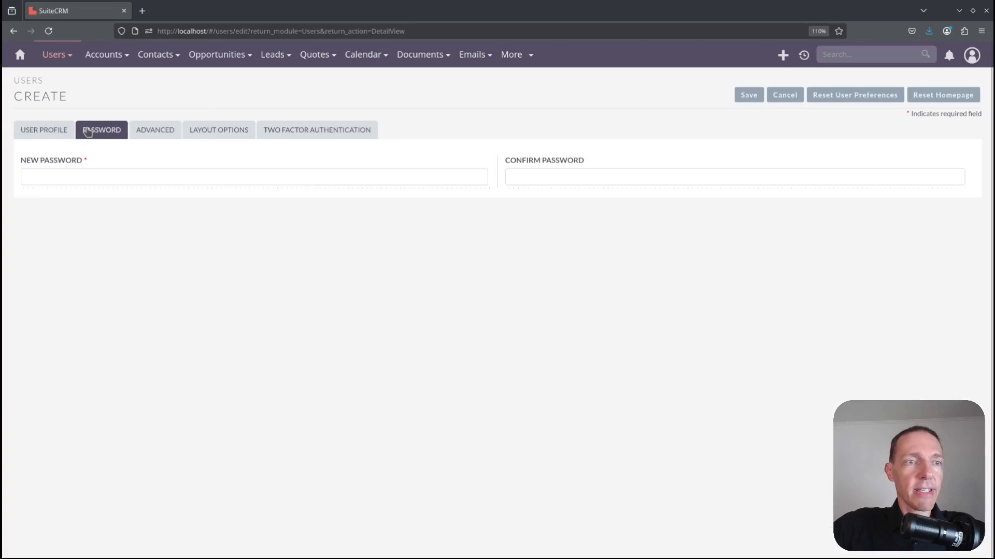
{"action": "left_click", "coordinate": [97, 176]}
{"action": "type", "text": "*********"}
{"action": "key", "text": "Tab"}
{"action": "type", "text": "*********"}
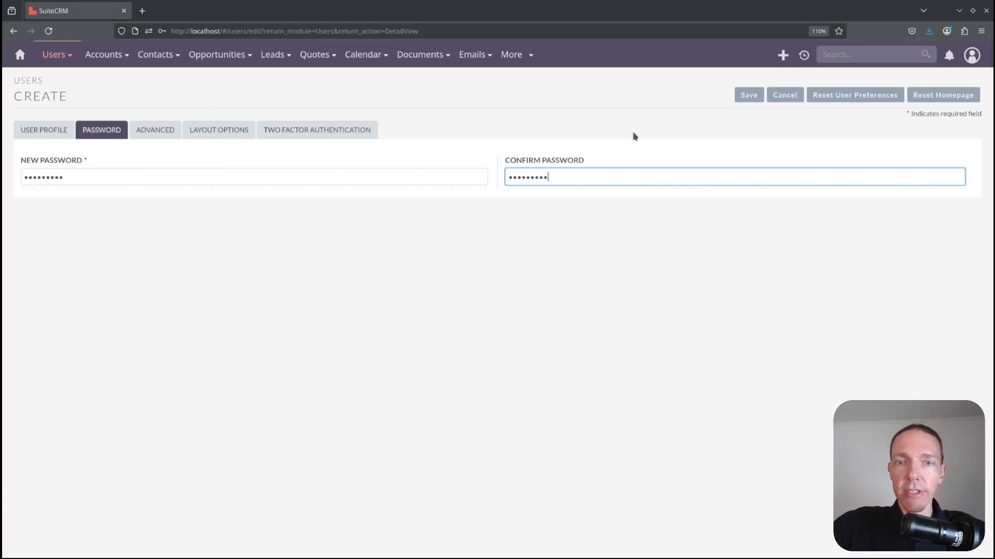
Step: Save the Employee1 user, decline storing the password in the browser, and return to the user list
{"action": "left_click", "coordinate": [747, 96]}
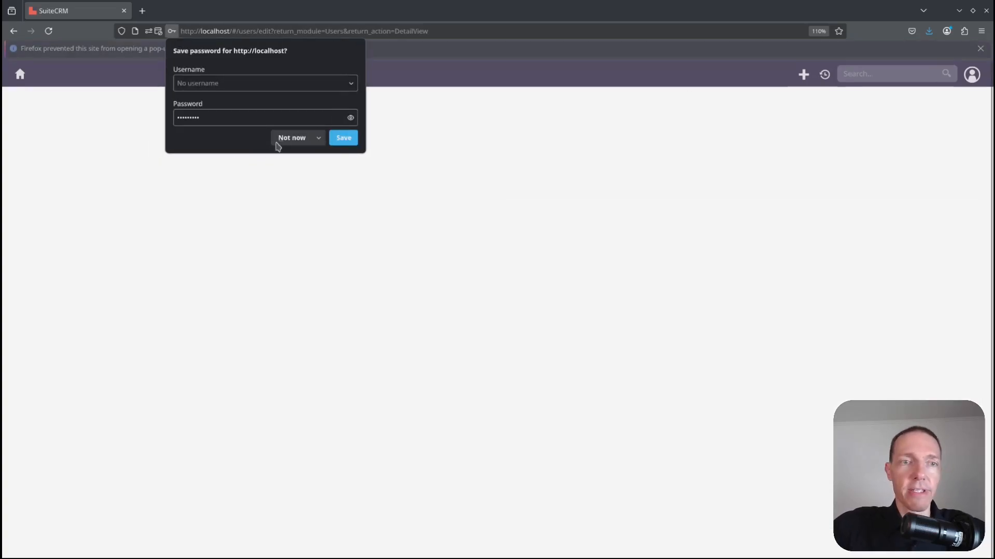
{"action": "left_click", "coordinate": [270, 140]}
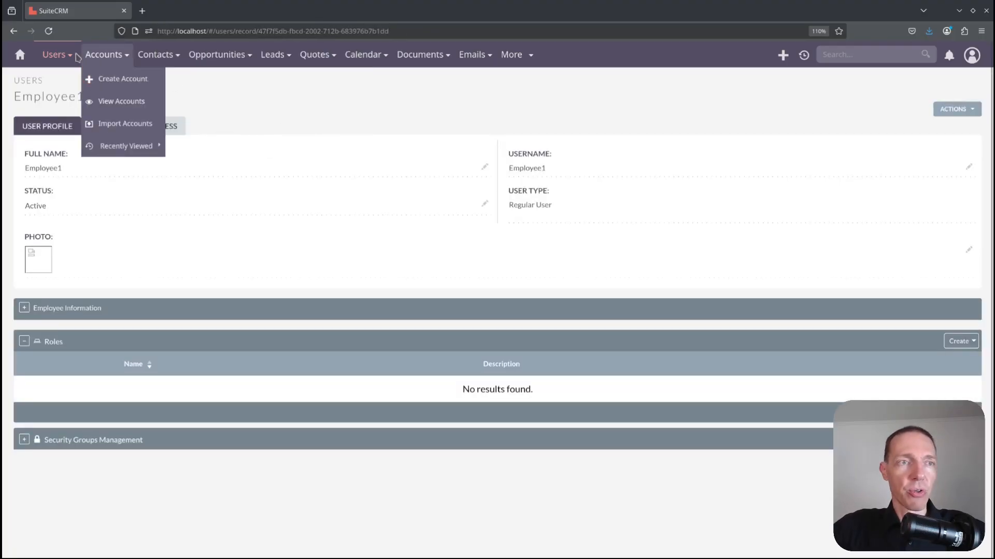
{"action": "left_click", "coordinate": [68, 122]}
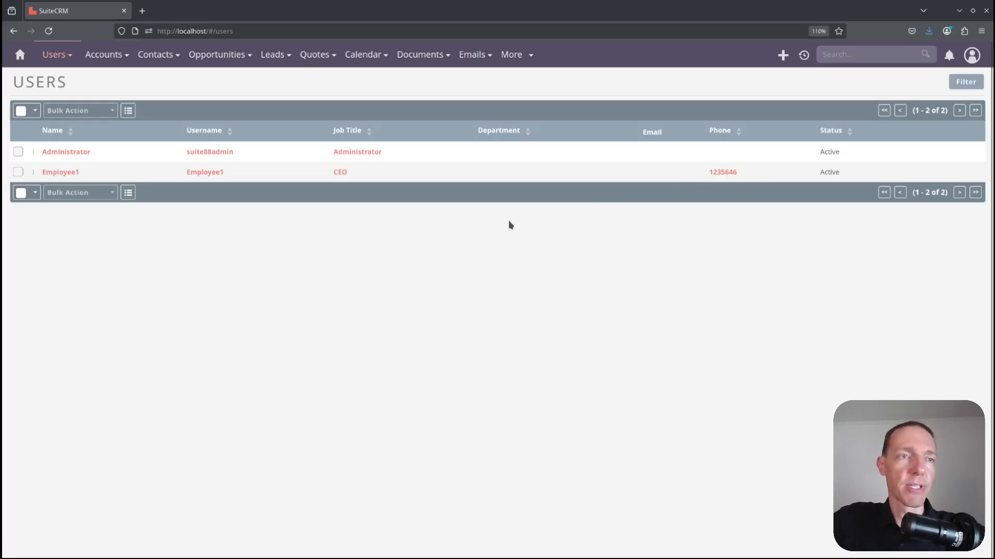
Step: Create another user record with the username Employee2 and copy the username to the last name
{"action": "mouse_move", "coordinate": [56, 55]}
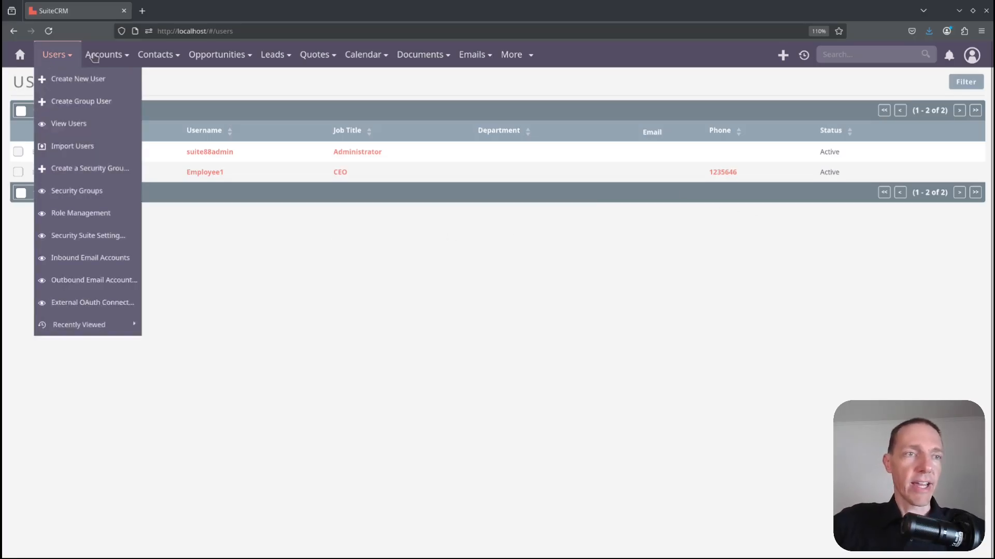
{"action": "left_click", "coordinate": [67, 85]}
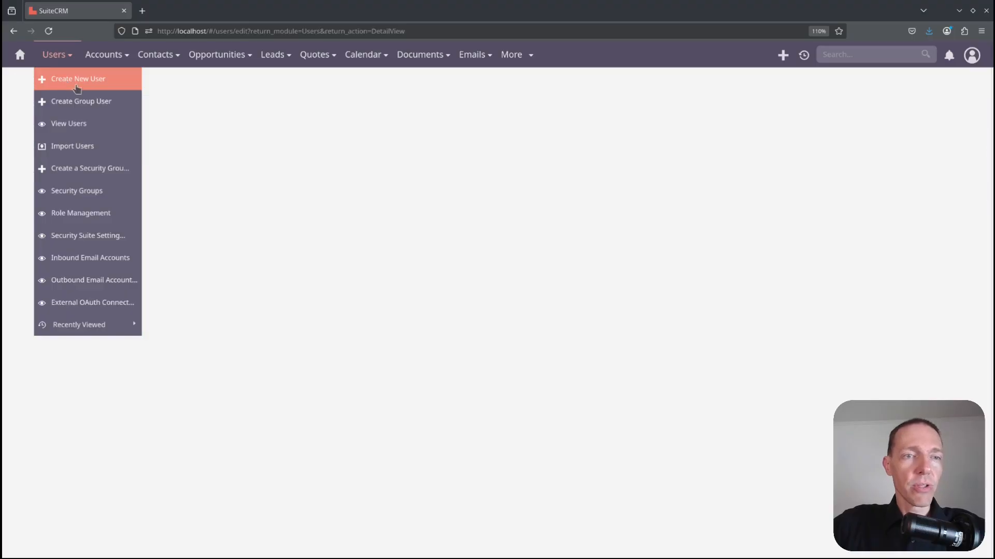
{"action": "left_click", "coordinate": [62, 210]}
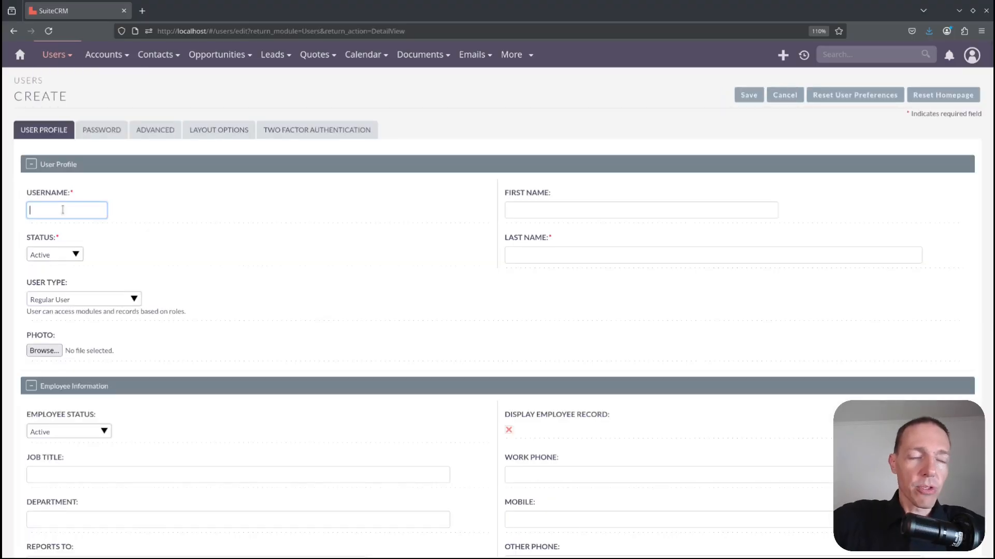
{"action": "type", "text": "Employee2"}
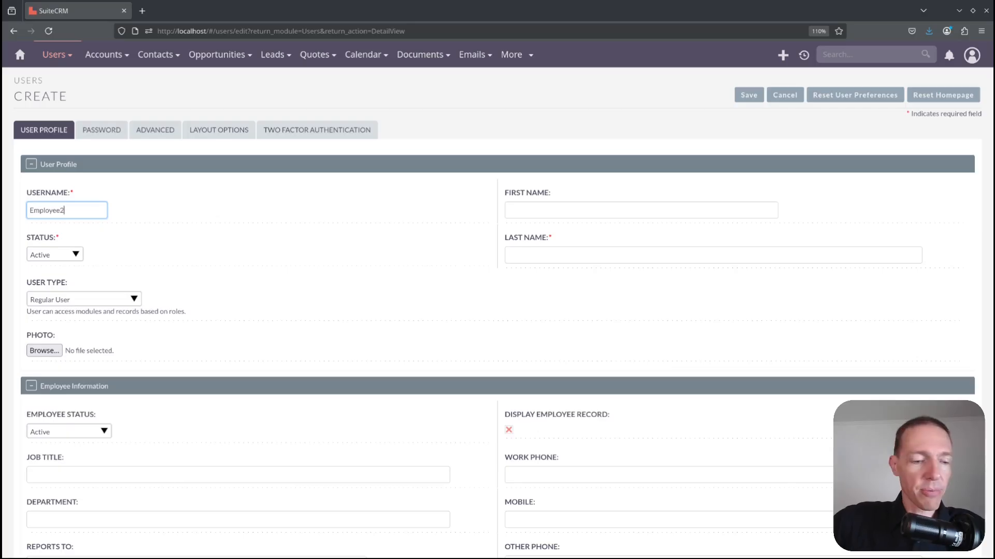
{"action": "key", "text": "ctrl+a"}
{"action": "key", "text": "ctrl+c"}
{"action": "key", "text": "Tab"}
{"action": "key", "text": "Tab"}
{"action": "key", "text": "Tab"}
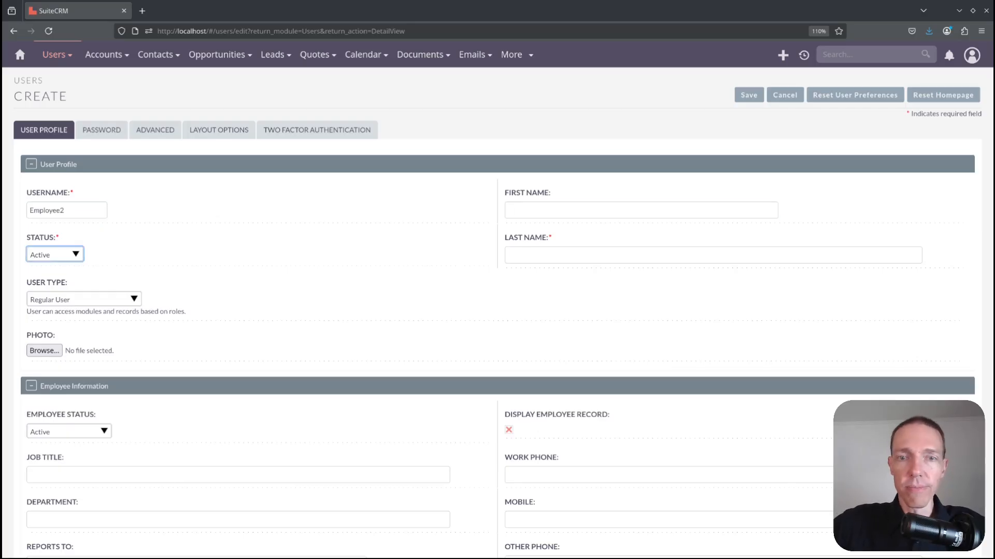
{"action": "key", "text": "ctrl+v"}
Step: Set the Employee2 user's job title to CMO in the employee information
{"action": "scroll", "coordinate": [180, 220], "scroll_direction": "down", "scroll_amount": 5}
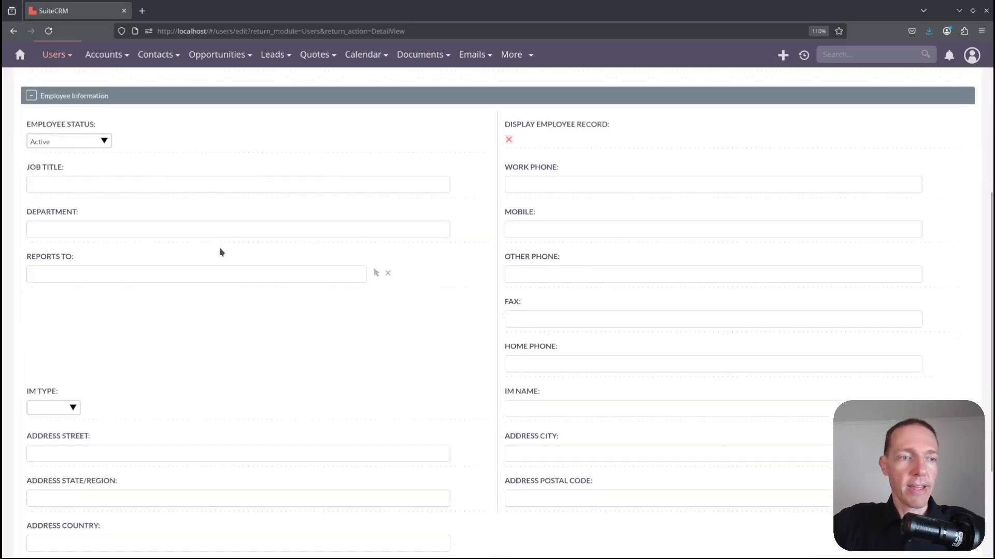
{"action": "left_click", "coordinate": [89, 190]}
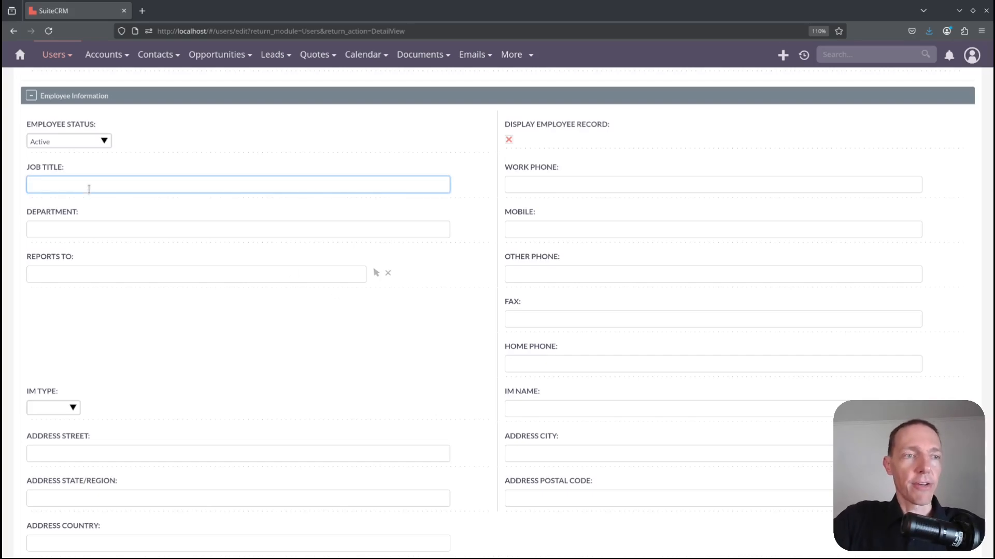
{"action": "type", "text": "CMO"}
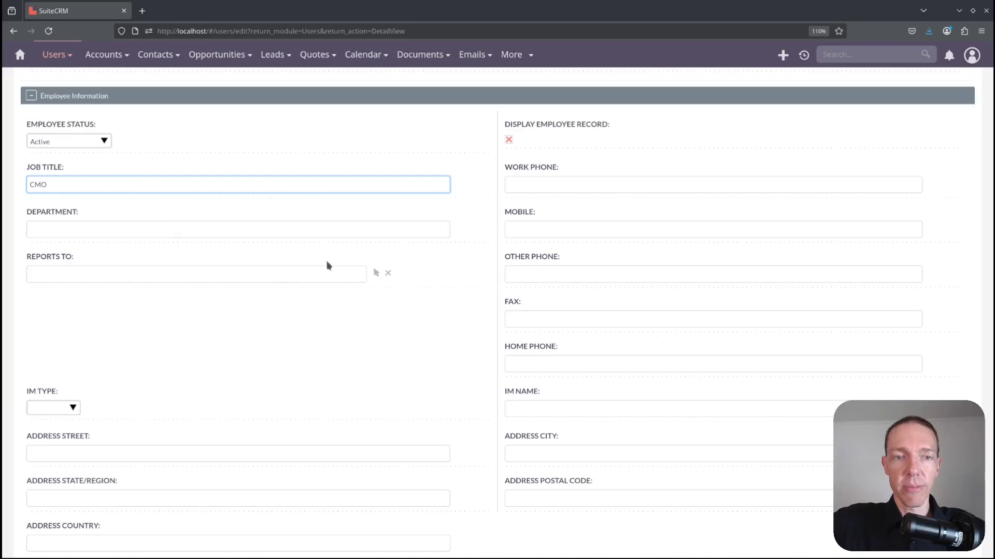
Step: Set Employee2 to report to Employee1 and fill in the work phone number
{"action": "left_click", "coordinate": [377, 274]}
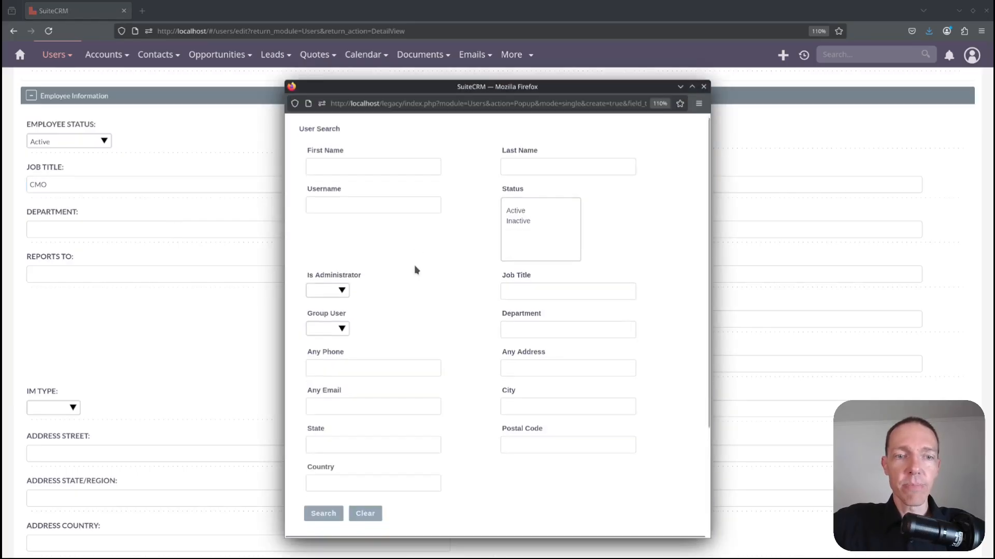
{"action": "scroll", "coordinate": [415, 265], "scroll_direction": "down", "scroll_amount": 3}
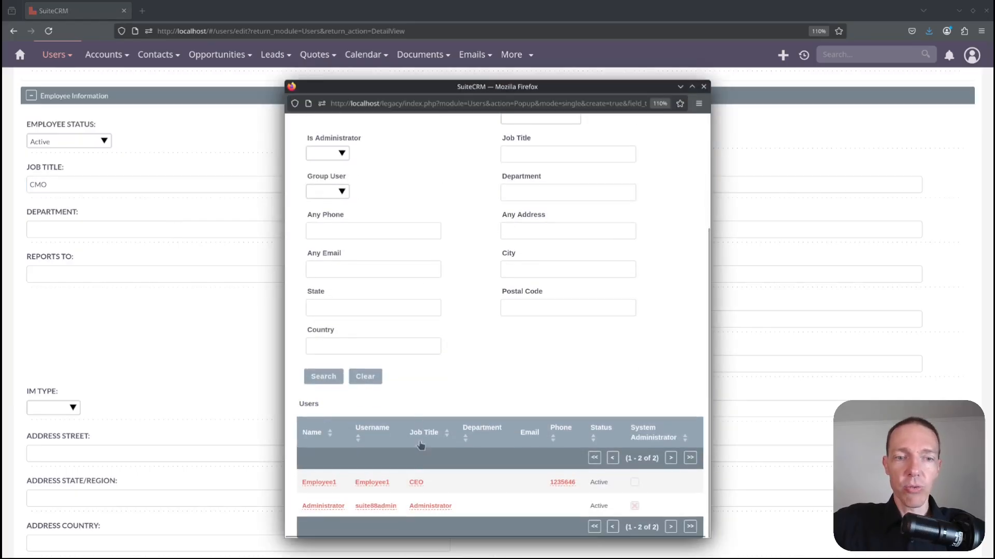
{"action": "left_click", "coordinate": [327, 483]}
{"action": "left_click", "coordinate": [564, 187]}
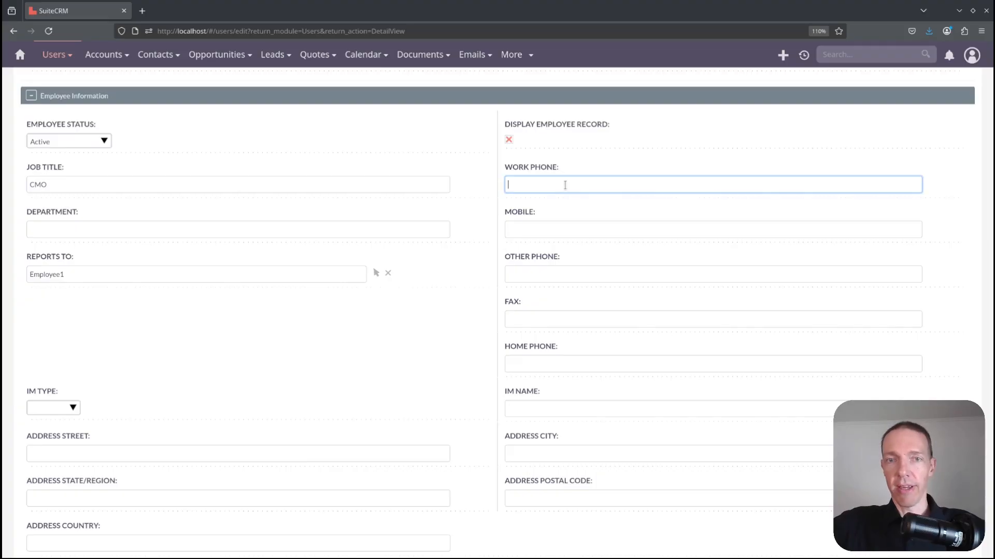
{"action": "type", "text": "65168"}
Step: Enter the Employee2 user's new password and repeat it in the confirmation field
{"action": "scroll", "coordinate": [570, 182], "scroll_direction": "up", "scroll_amount": 5}
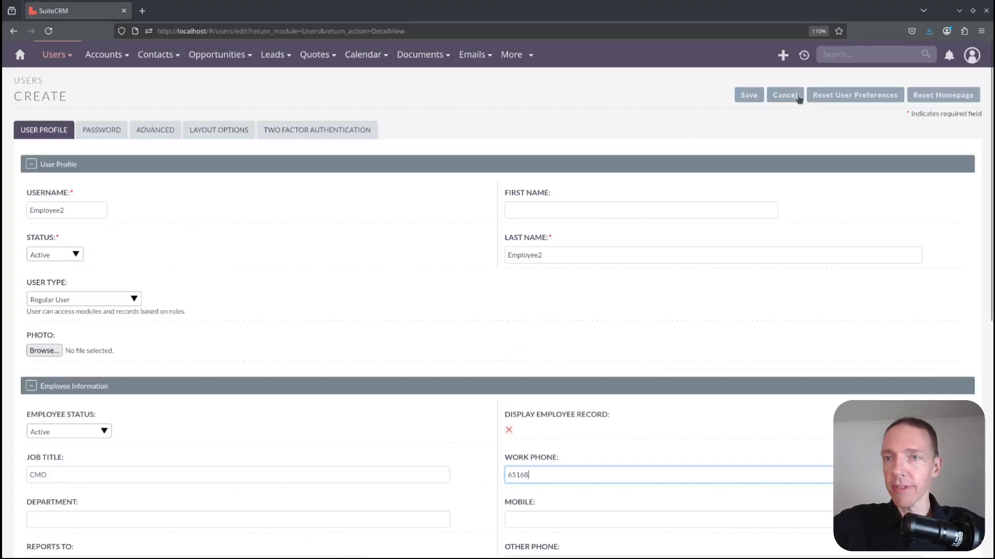
{"action": "left_click", "coordinate": [111, 134]}
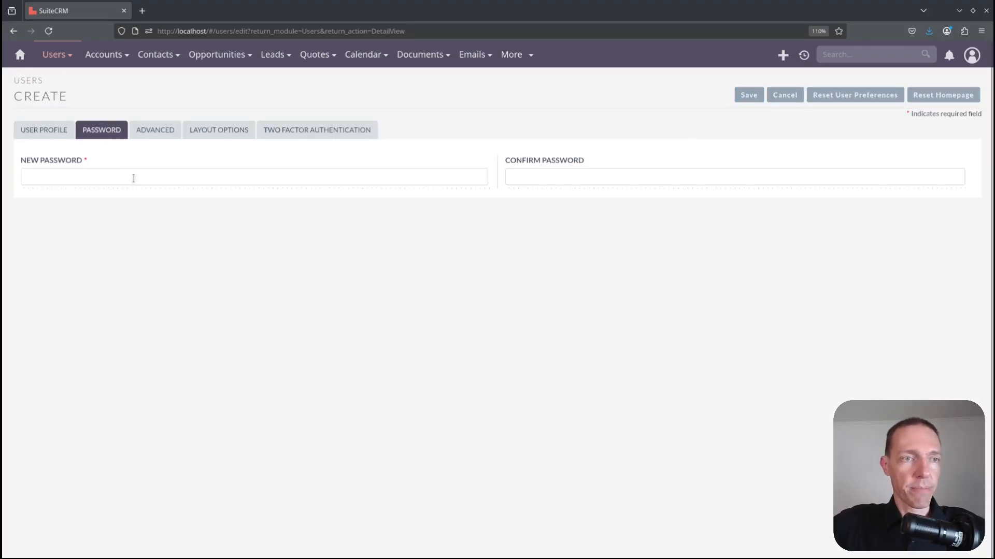
{"action": "left_click", "coordinate": [136, 180]}
{"action": "type", "text": "•••••••••"}
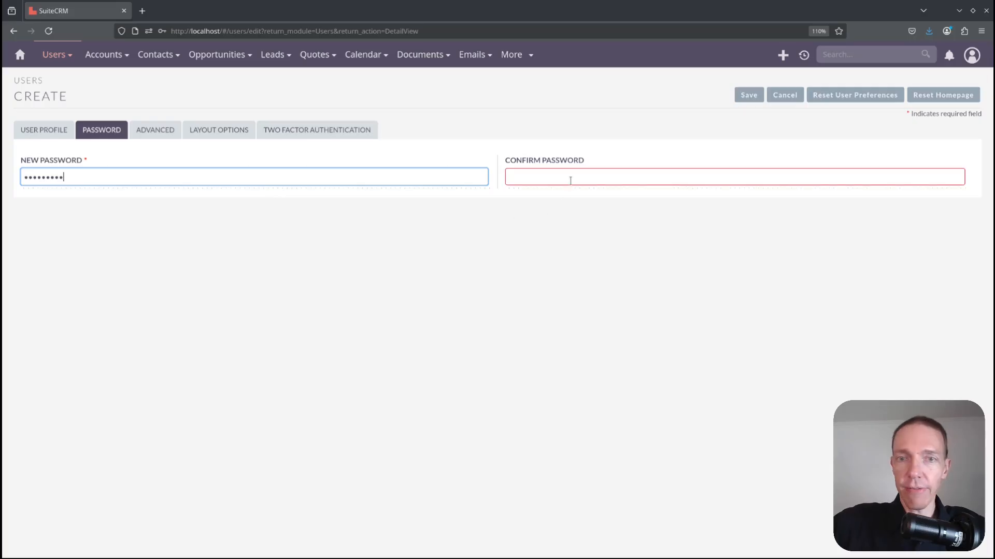
{"action": "left_click", "coordinate": [569, 180]}
{"action": "key", "text": "ctrl+v"}
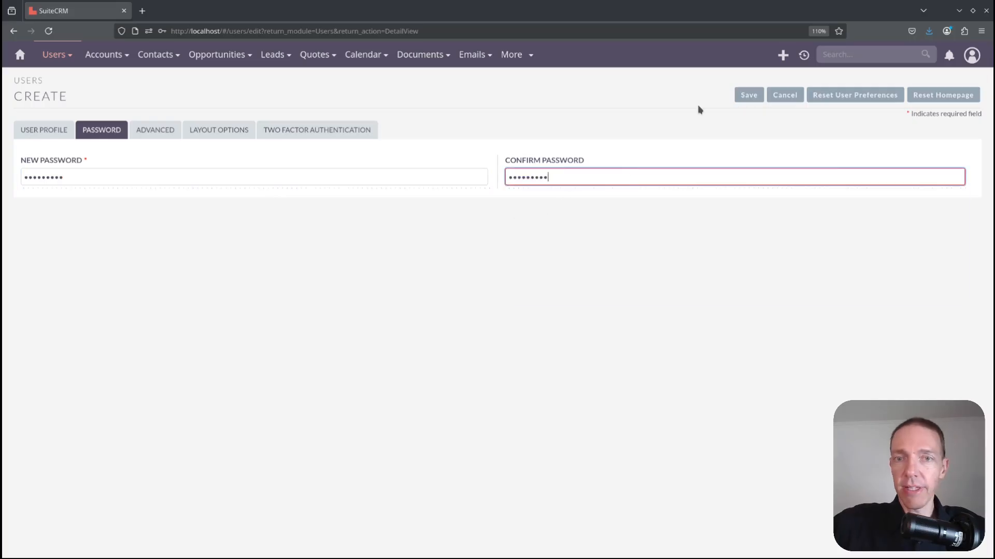
Step: Save the Employee2 user, decline storing the password in the browser, and return to the user list
{"action": "left_click", "coordinate": [748, 95]}
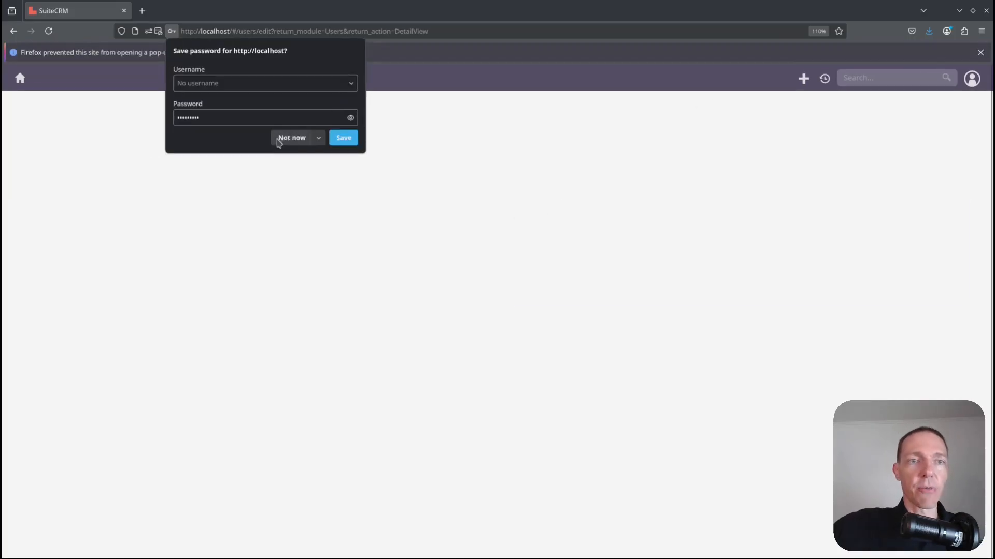
{"action": "left_click", "coordinate": [277, 137]}
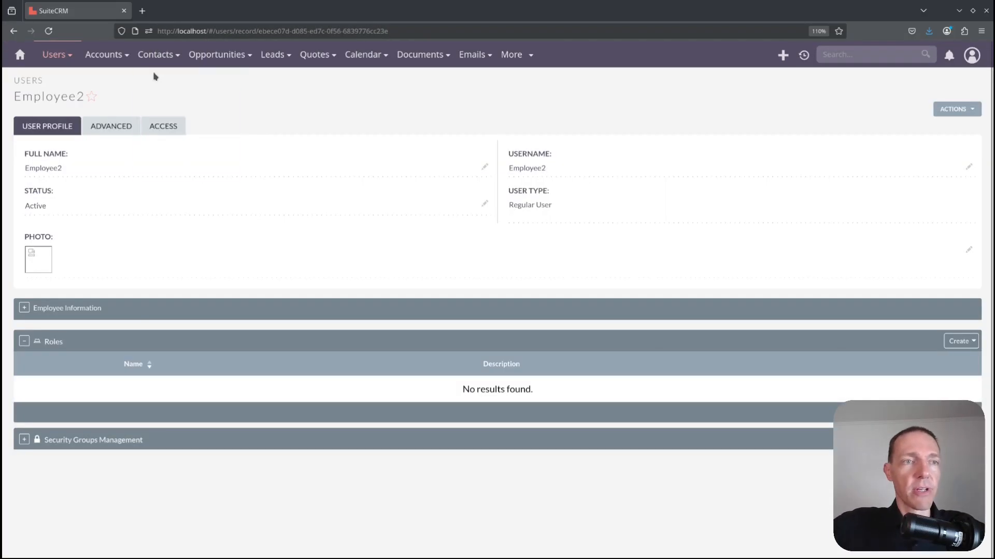
{"action": "mouse_move", "coordinate": [57, 54]}
{"action": "left_click", "coordinate": [67, 122]}
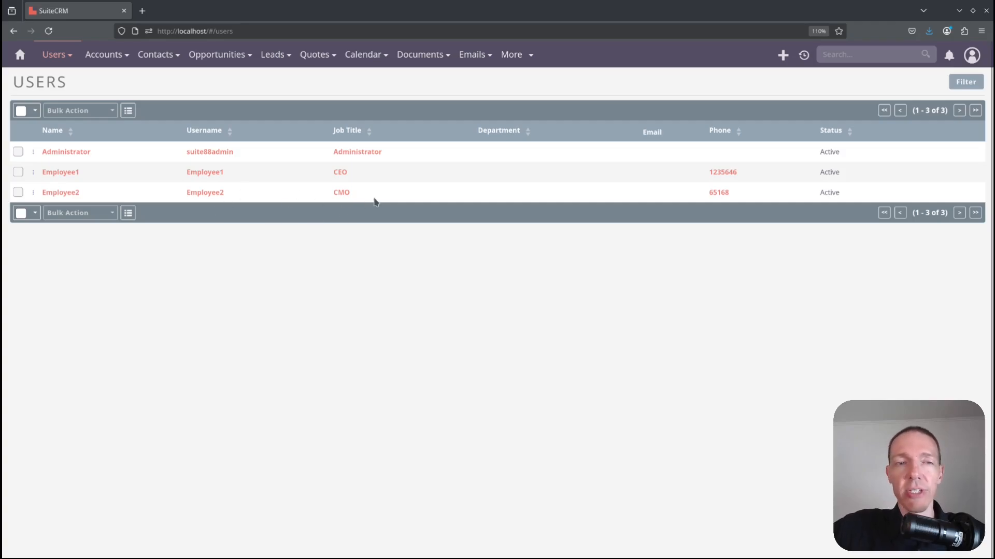
Step: Switch to the private browsing window and log in as Employee2 with the account password
{"action": "key", "text": "alt+Tab"}
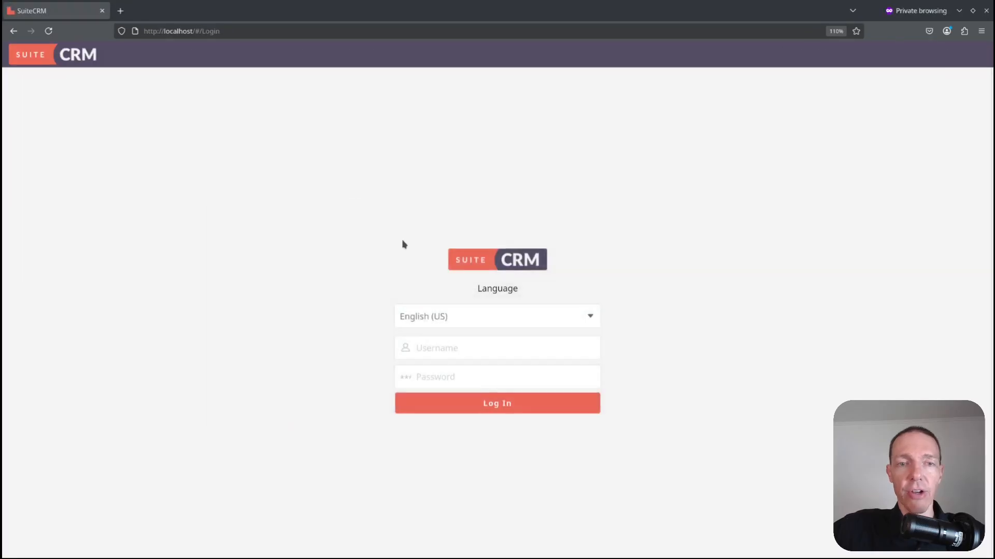
{"action": "left_click", "coordinate": [452, 352]}
{"action": "type", "text": "Employee2"}
{"action": "left_click", "coordinate": [451, 374]}
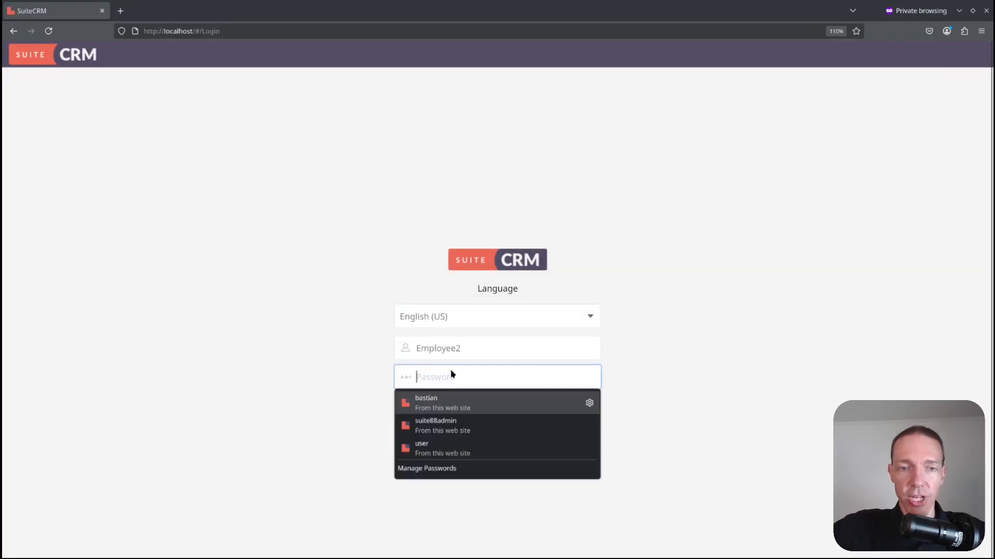
{"action": "key", "text": "ctrl+v"}
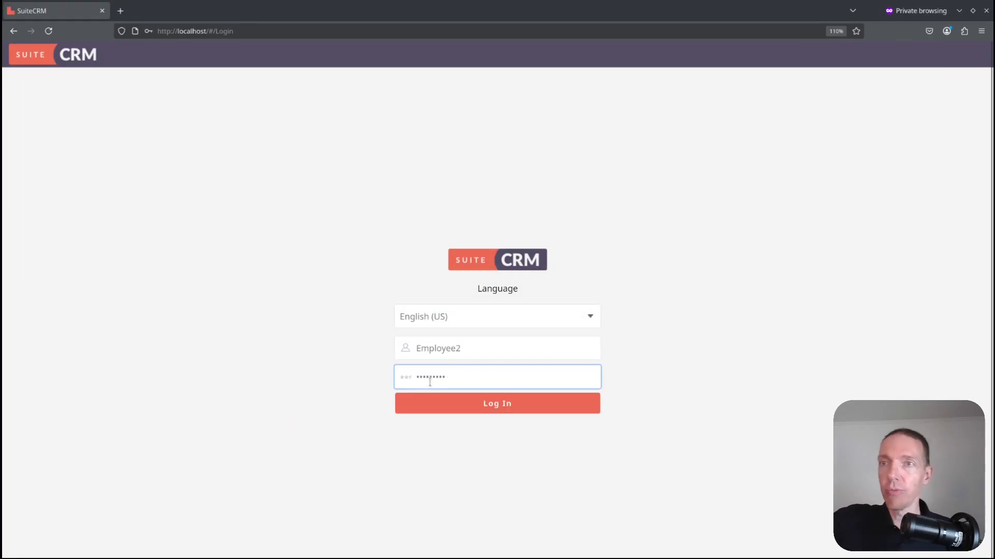
{"action": "left_click", "coordinate": [523, 409]}
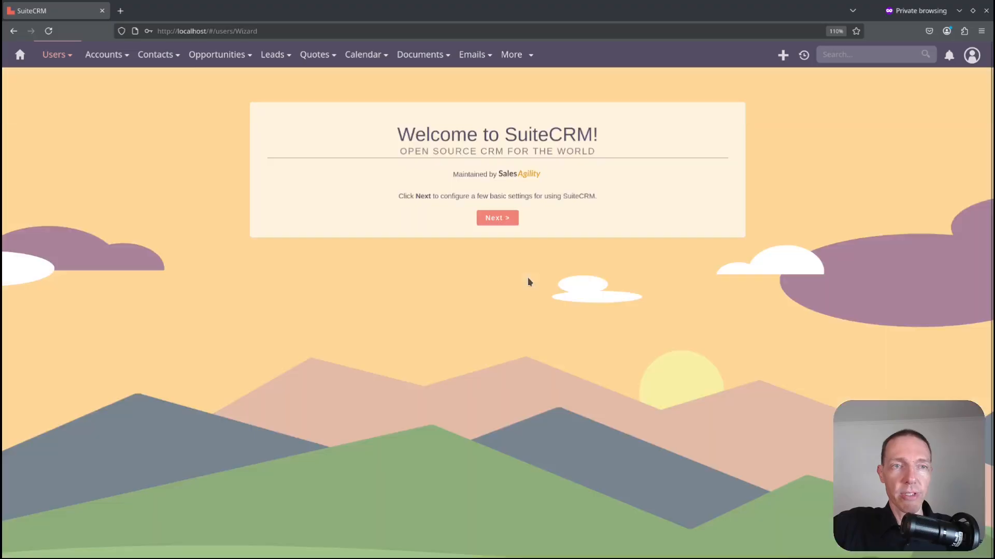
Step: Complete the first-login setup wizard for Employee2, keeping the prefilled personal information and default settings
{"action": "left_click", "coordinate": [512, 220]}
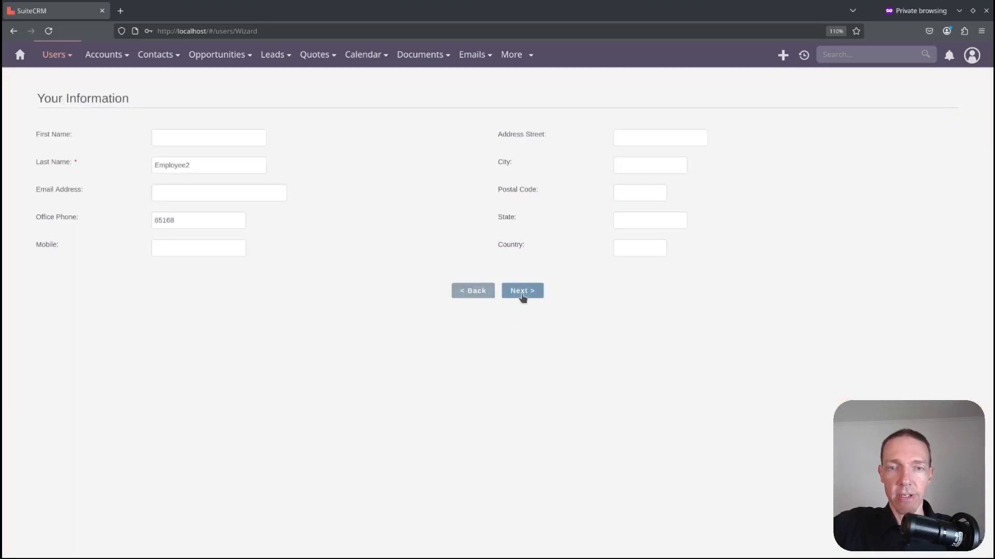
{"action": "left_click", "coordinate": [522, 293]}
{"action": "left_click", "coordinate": [528, 364]}
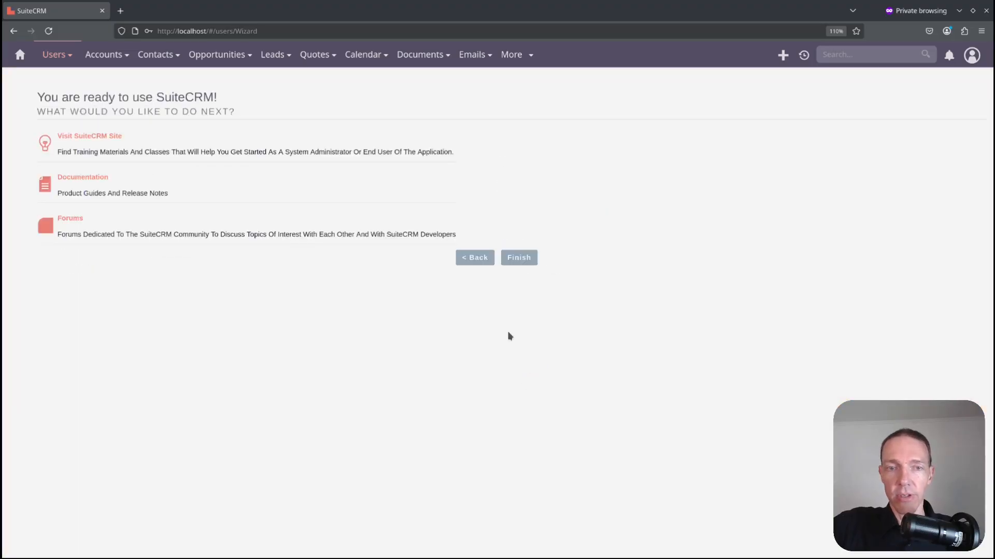
{"action": "left_click", "coordinate": [521, 259]}
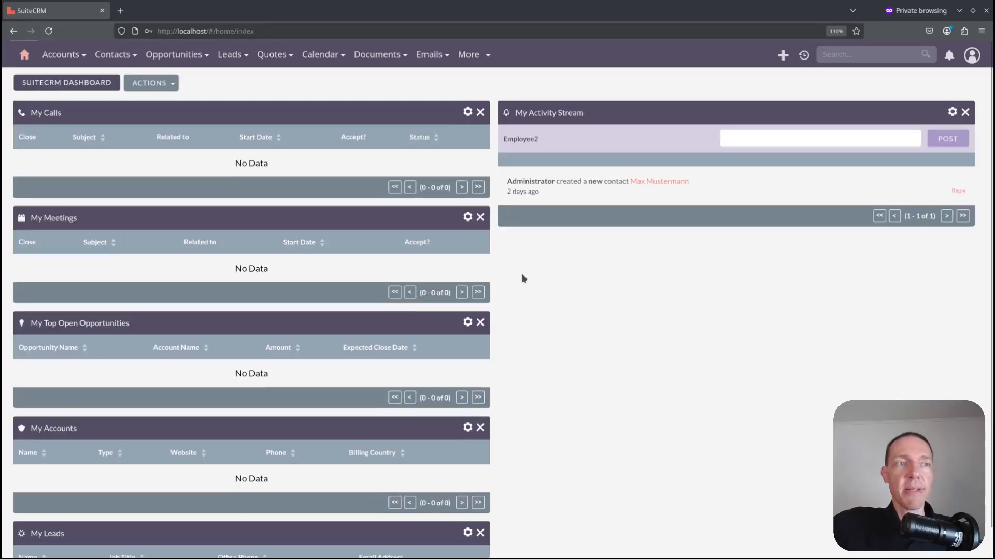
Step: Try to open the employee list from the Employee2 account and dismiss the notification
{"action": "left_click", "coordinate": [976, 56]}
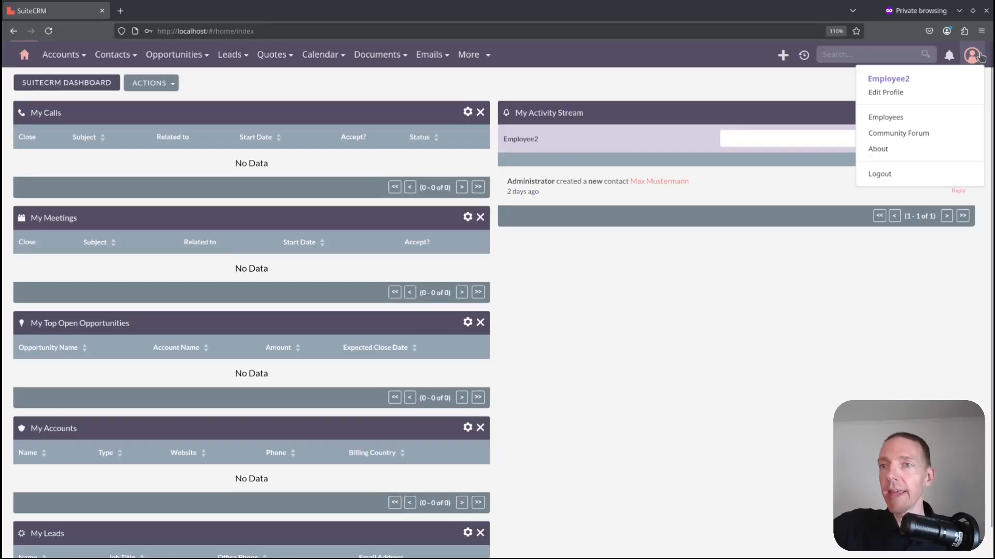
{"action": "left_click", "coordinate": [921, 122]}
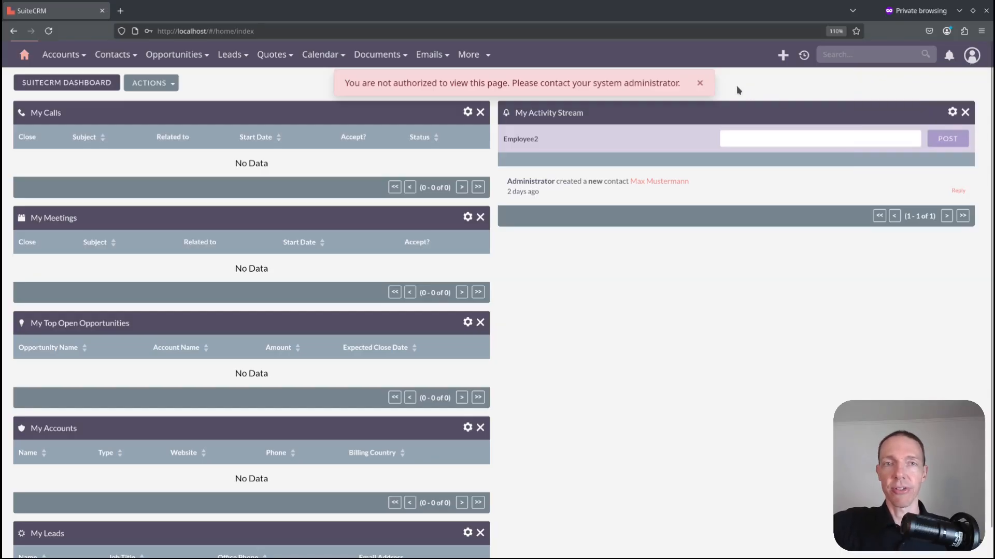
{"action": "left_click", "coordinate": [699, 83]}
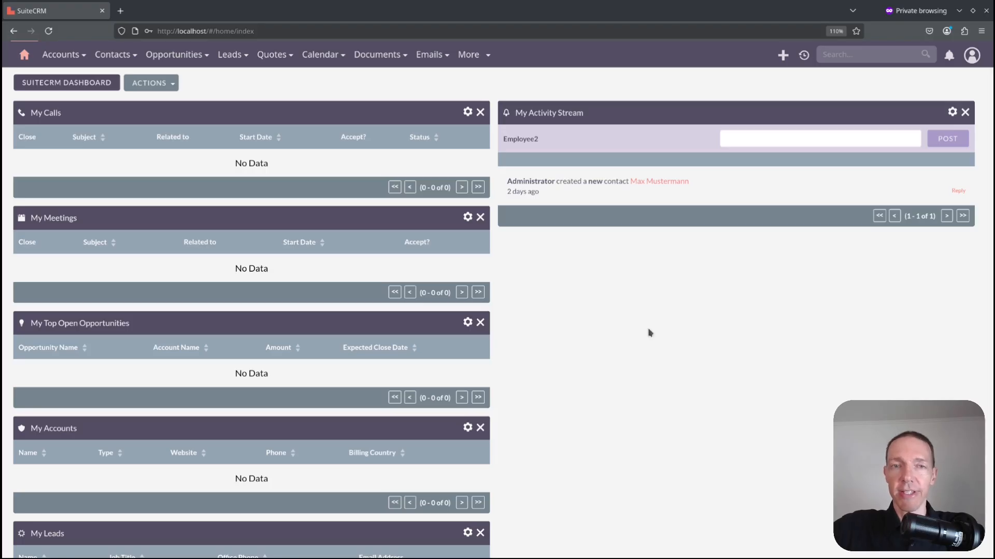
Step: Switch back to the administrator's browser window and open the employee list
{"action": "key", "text": "alt+Tab"}
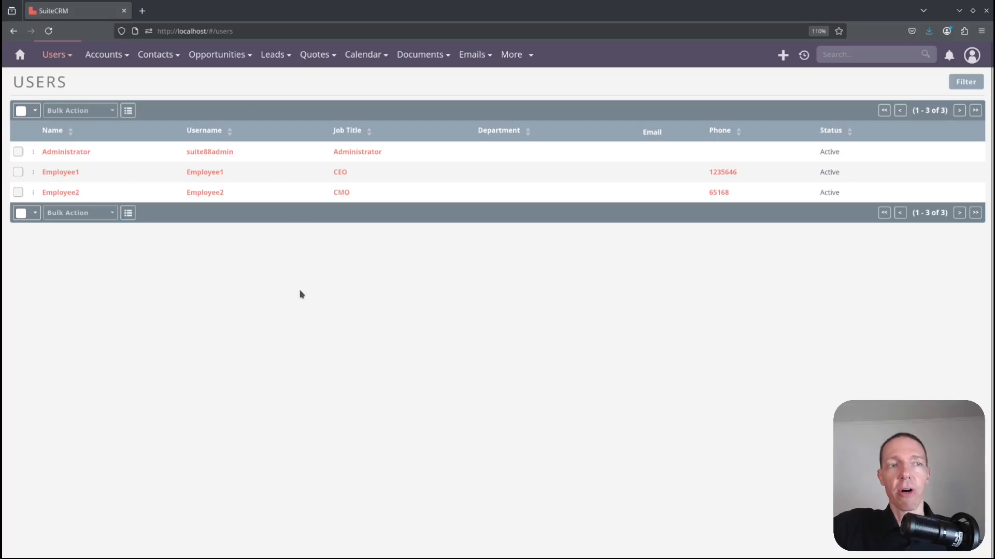
{"action": "left_click", "coordinate": [972, 54]}
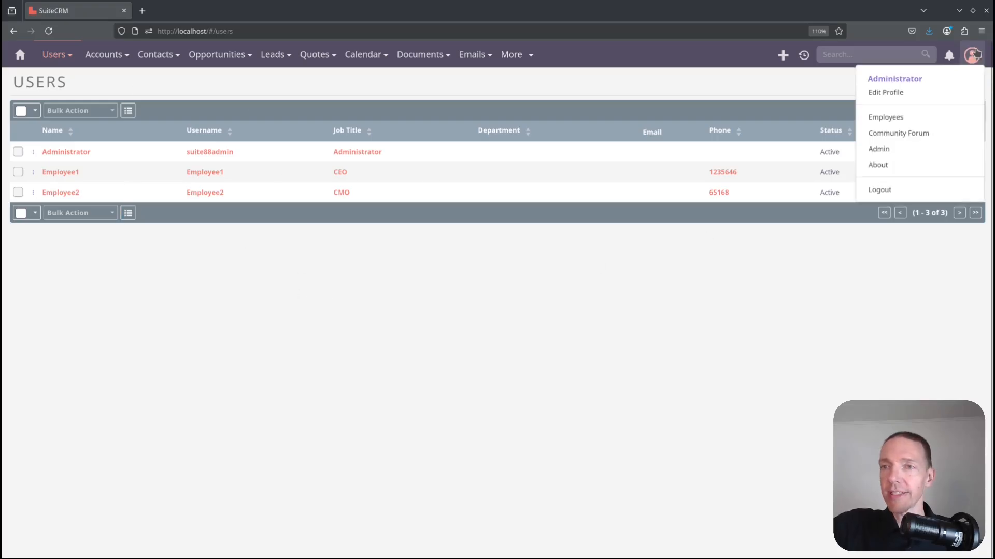
{"action": "left_click", "coordinate": [907, 119]}
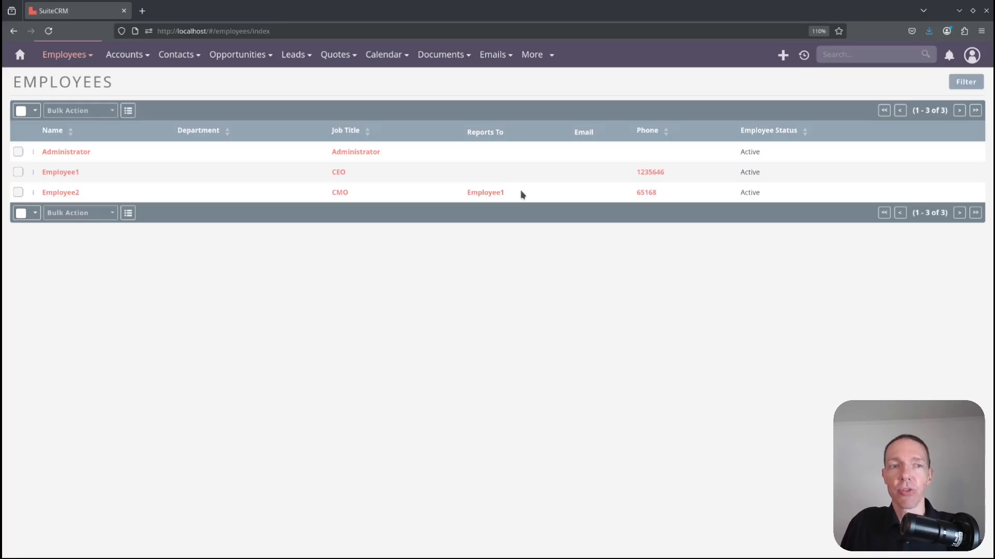
Step: Set Employee2's department to Marketing in the employee record, save it, and return to the employee list
{"action": "left_click", "coordinate": [61, 193]}
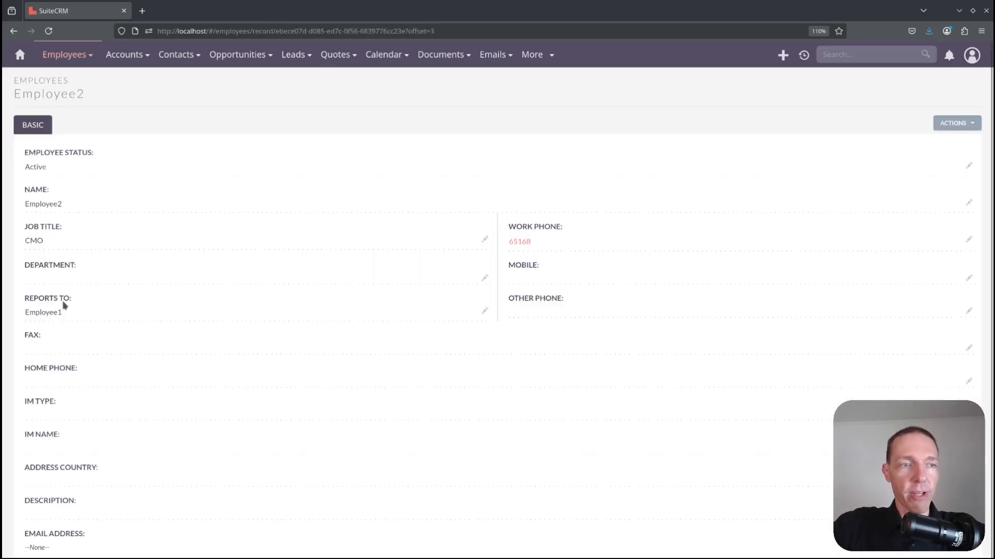
{"action": "left_click", "coordinate": [957, 124]}
{"action": "left_click", "coordinate": [888, 141]}
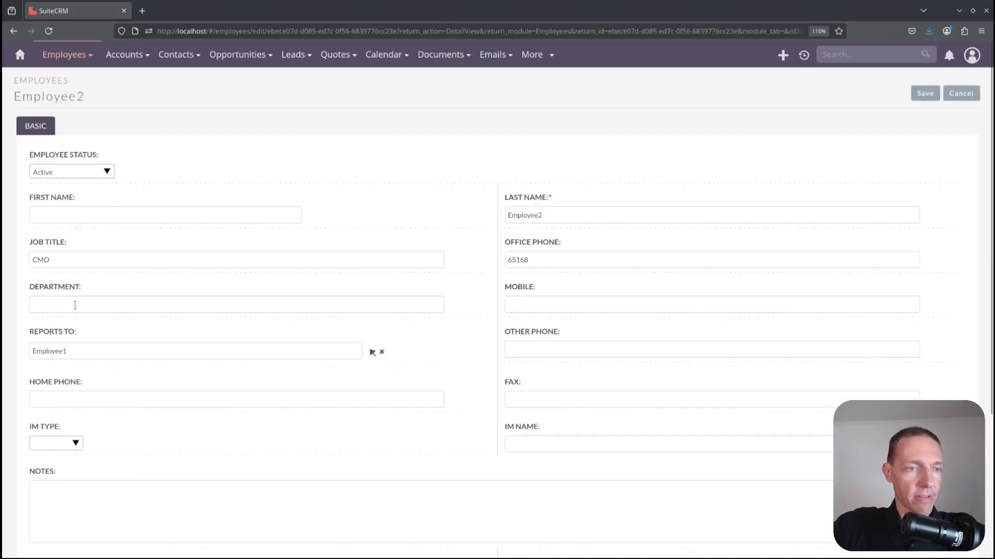
{"action": "left_click", "coordinate": [75, 305]}
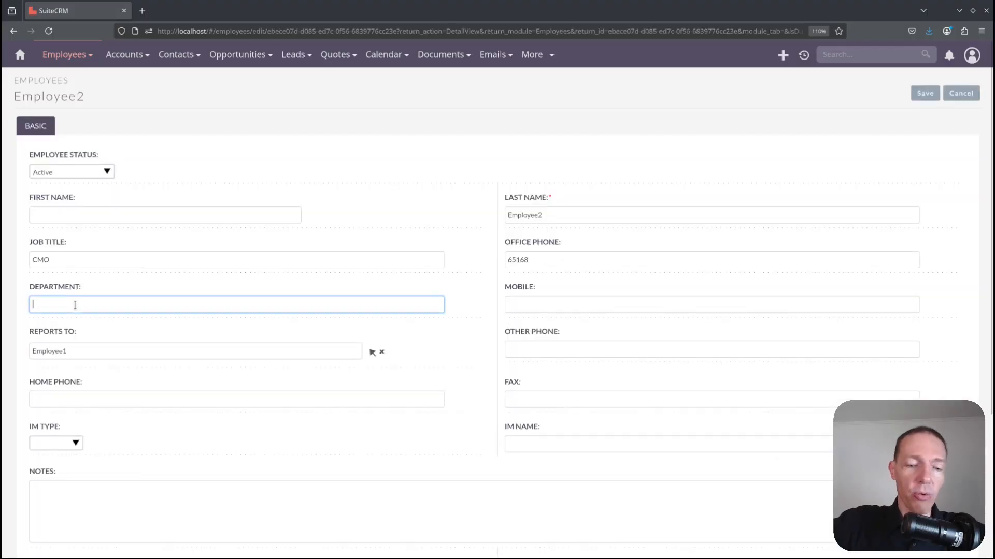
{"action": "type", "text": "Ma"}
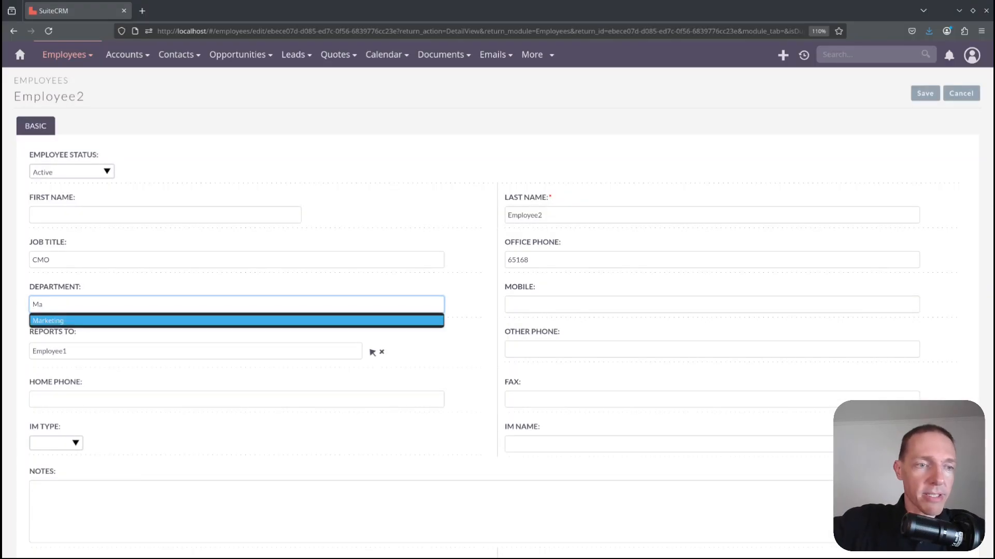
{"action": "left_click", "coordinate": [311, 320]}
{"action": "left_click", "coordinate": [914, 99]}
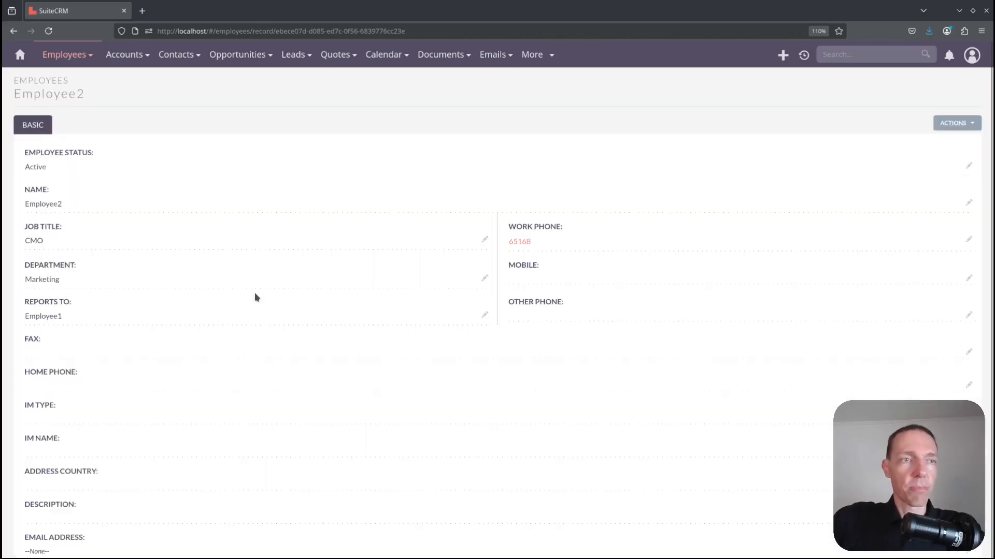
{"action": "mouse_move", "coordinate": [67, 54]}
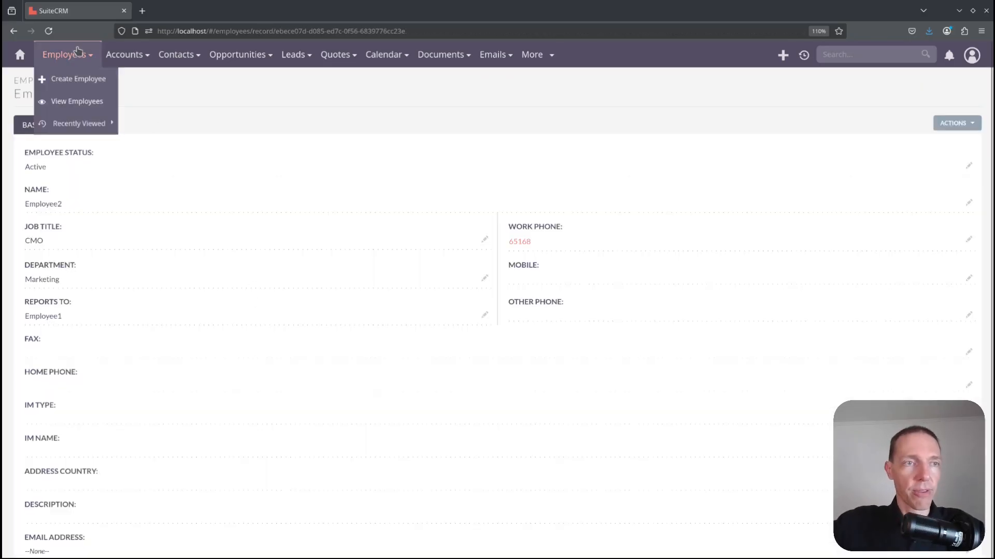
{"action": "left_click", "coordinate": [76, 102]}
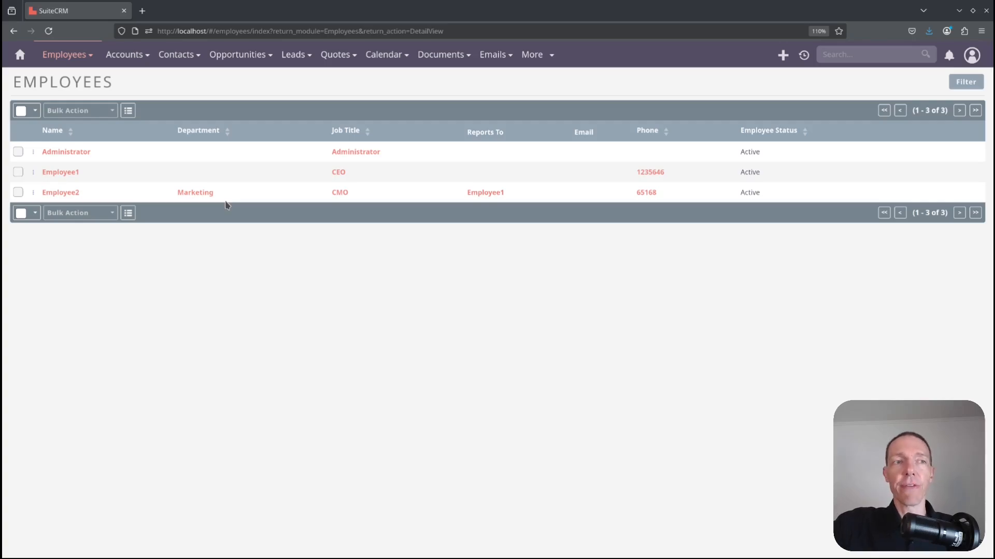
Step: Start a new employee record and enter Employee3 as the last name
{"action": "mouse_move", "coordinate": [79, 55]}
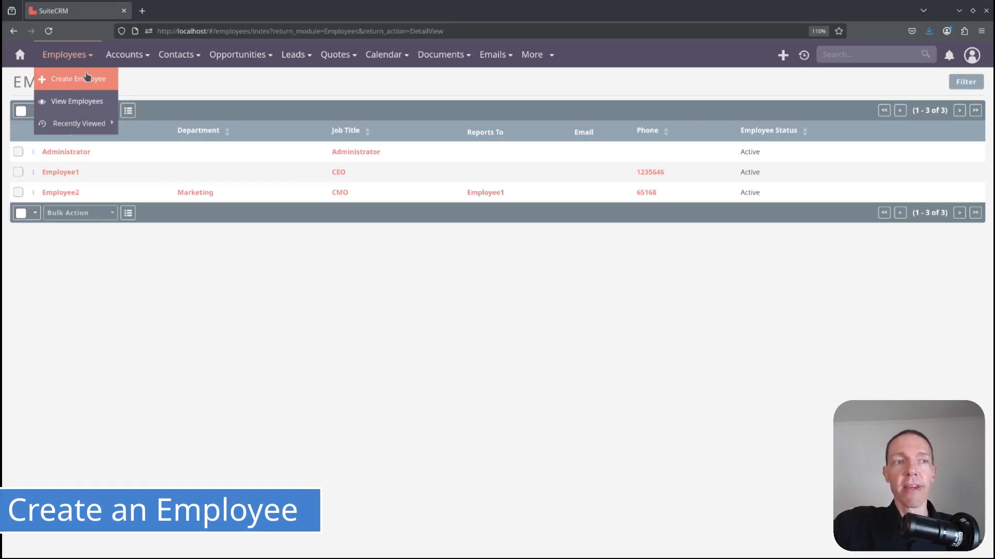
{"action": "left_click", "coordinate": [87, 78]}
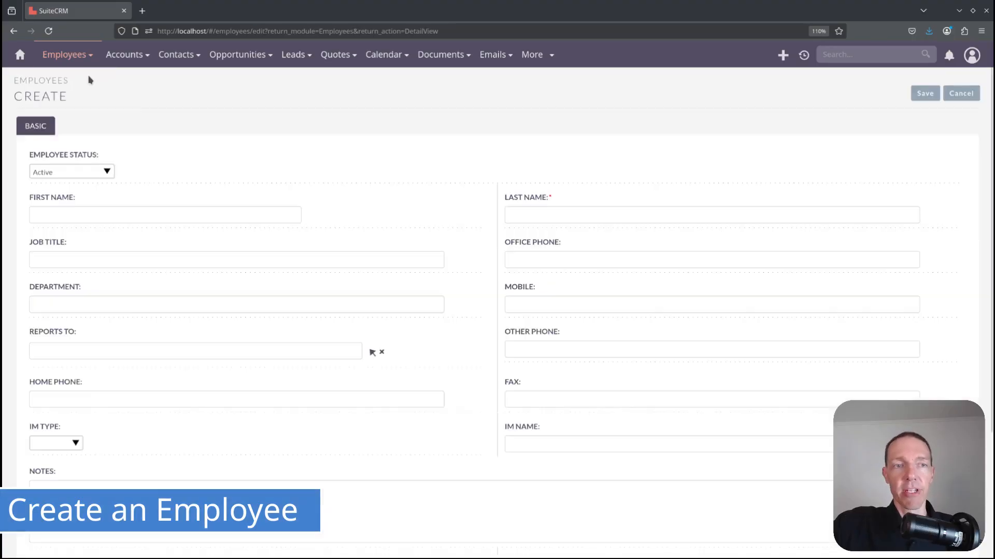
{"action": "left_click", "coordinate": [113, 218]}
{"action": "left_click", "coordinate": [518, 215]}
{"action": "type", "text": "E"}
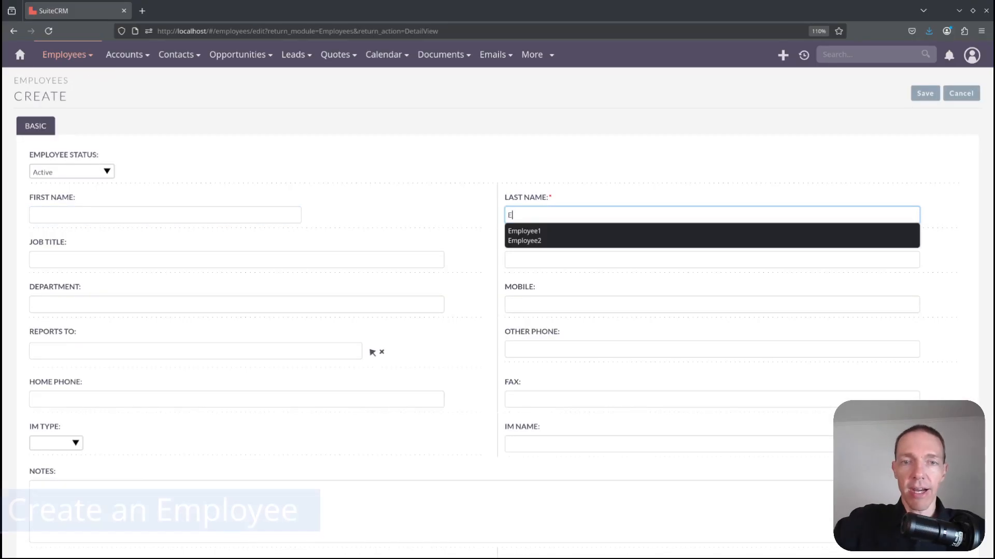
{"action": "key", "text": "Down"}
{"action": "key", "text": "Return"}
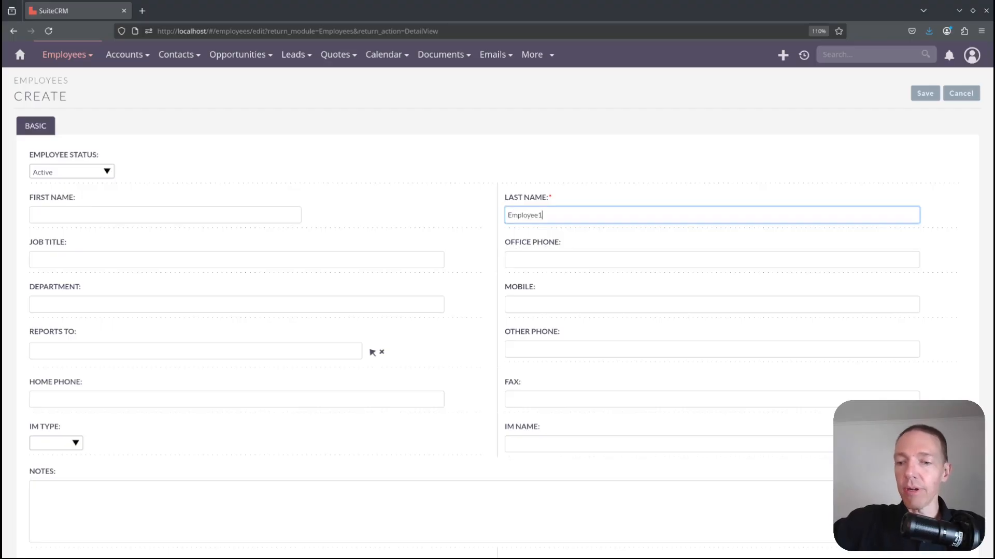
{"action": "key", "text": "BackSpace"}
{"action": "type", "text": "3"}
{"action": "key", "text": "ctrl+a"}
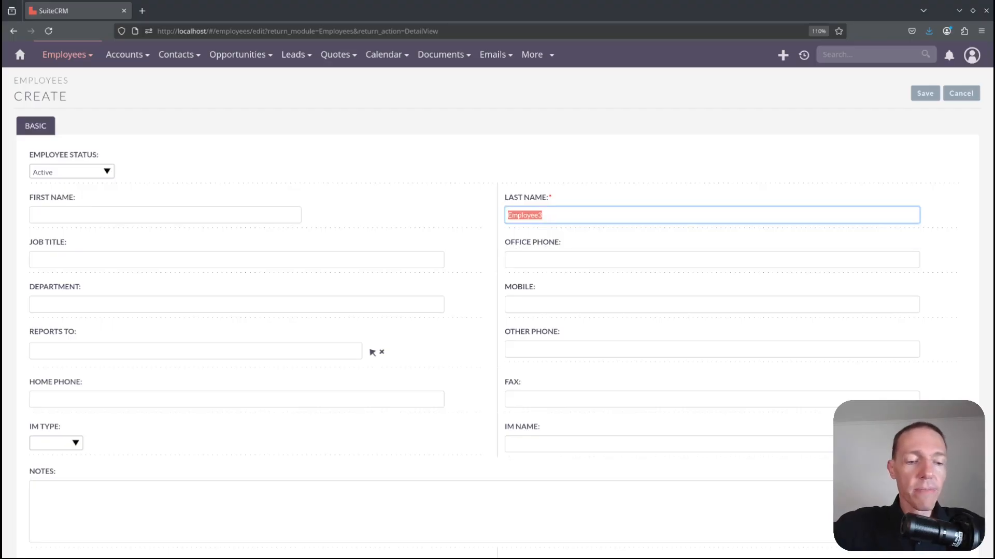
Step: Set the new employee's job title to Marketing Manager and the department to Marketing
{"action": "left_click", "coordinate": [143, 259]}
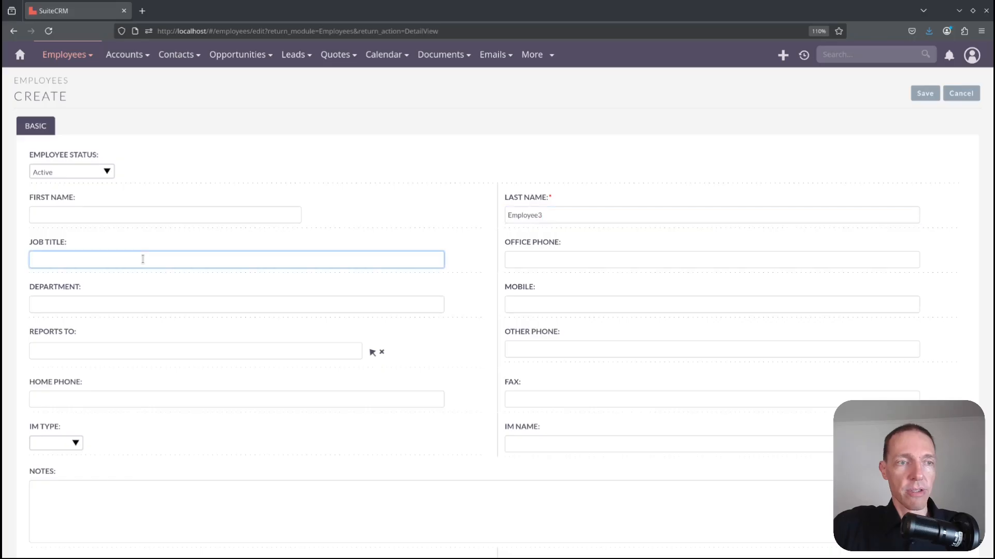
{"action": "type", "text": "Marketing "}
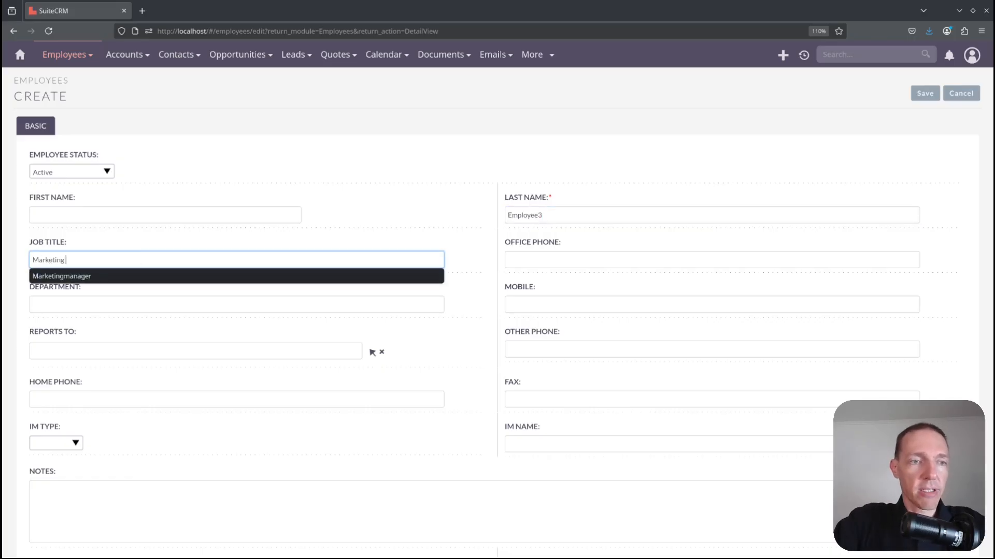
{"action": "type", "text": "Manager"}
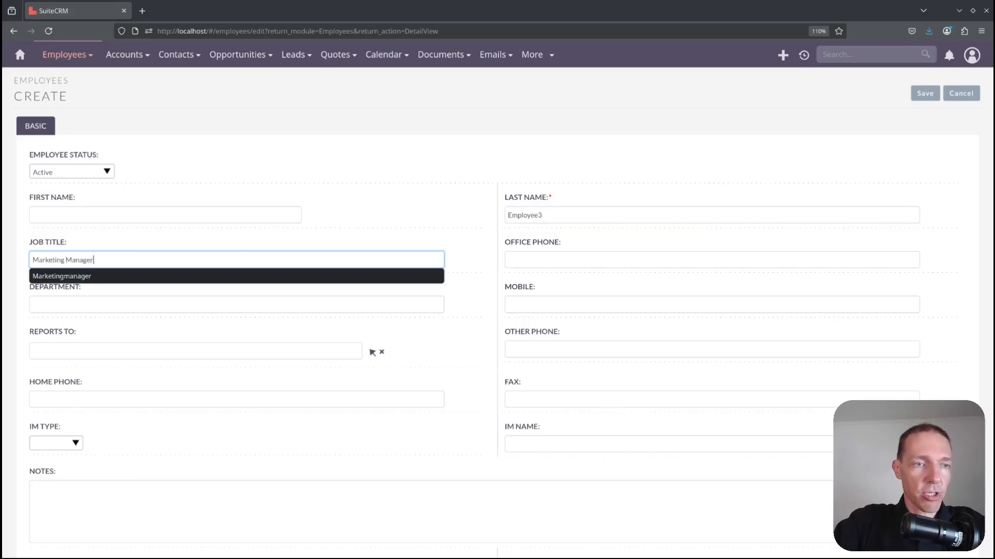
{"action": "key", "text": "Tab"}
{"action": "left_click", "coordinate": [68, 300]}
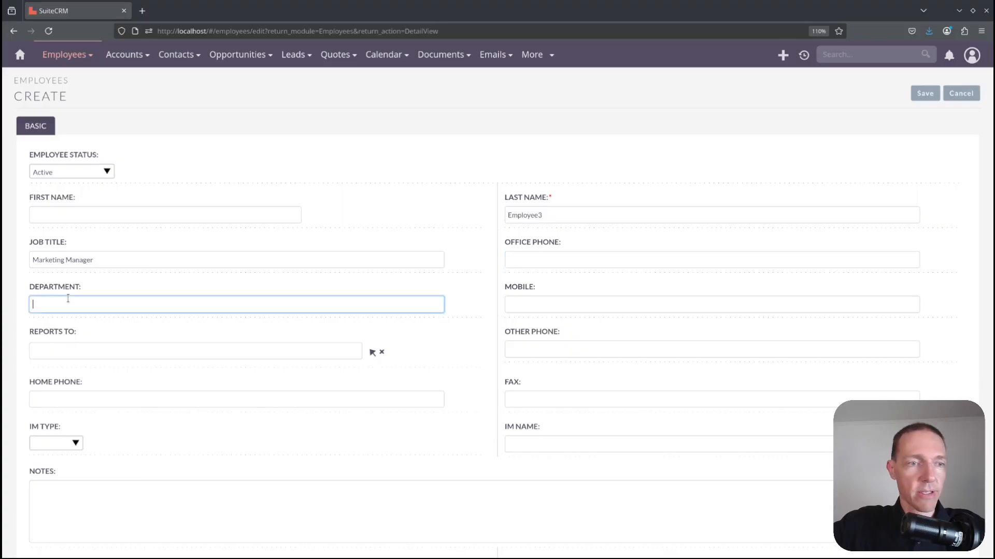
{"action": "type", "text": "Mark"}
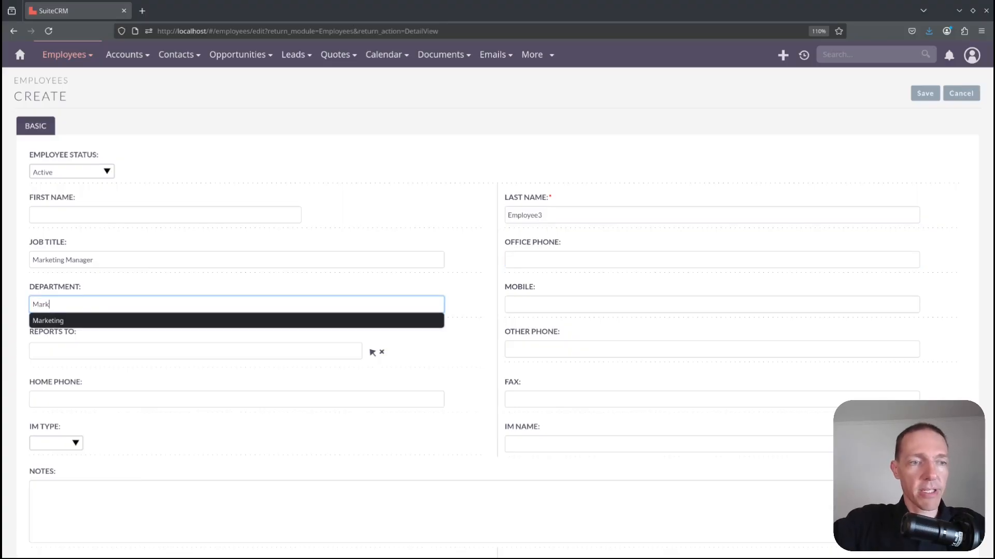
{"action": "key", "text": "Down"}
{"action": "key", "text": "Return"}
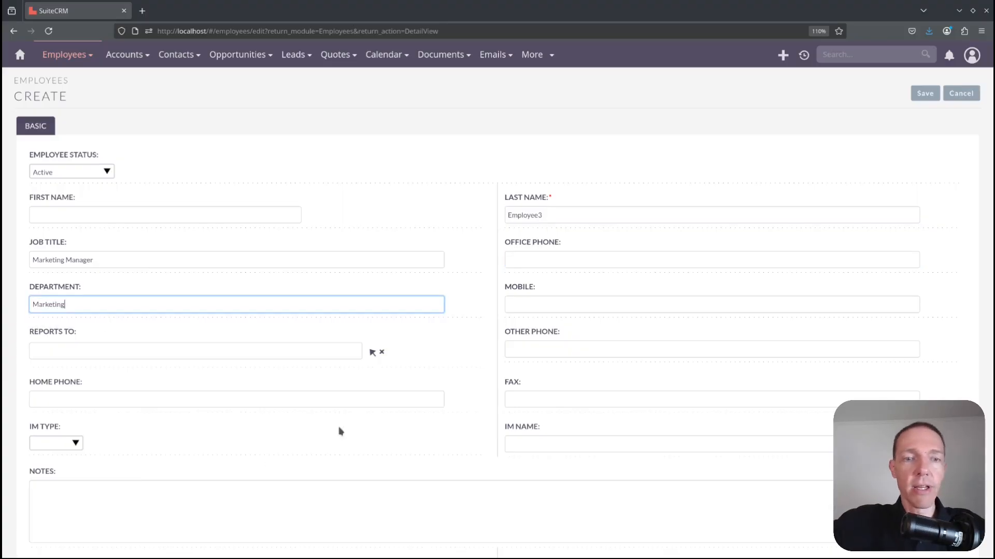
Step: Assign Employee2 as the person Employee3 reports to and enter the office phone number
{"action": "left_click", "coordinate": [372, 352]}
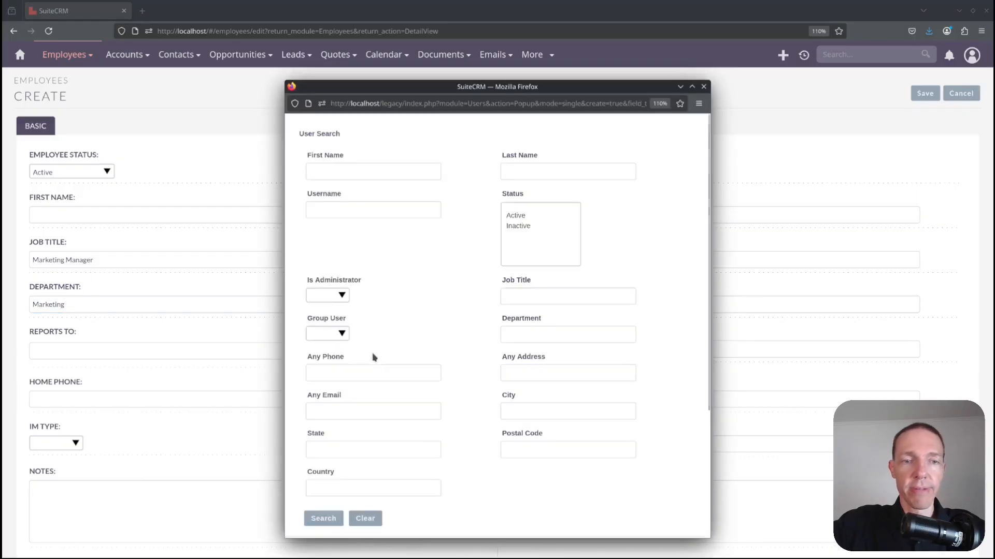
{"action": "scroll", "coordinate": [372, 362], "scroll_direction": "down", "scroll_amount": 3}
{"action": "left_click", "coordinate": [325, 460]}
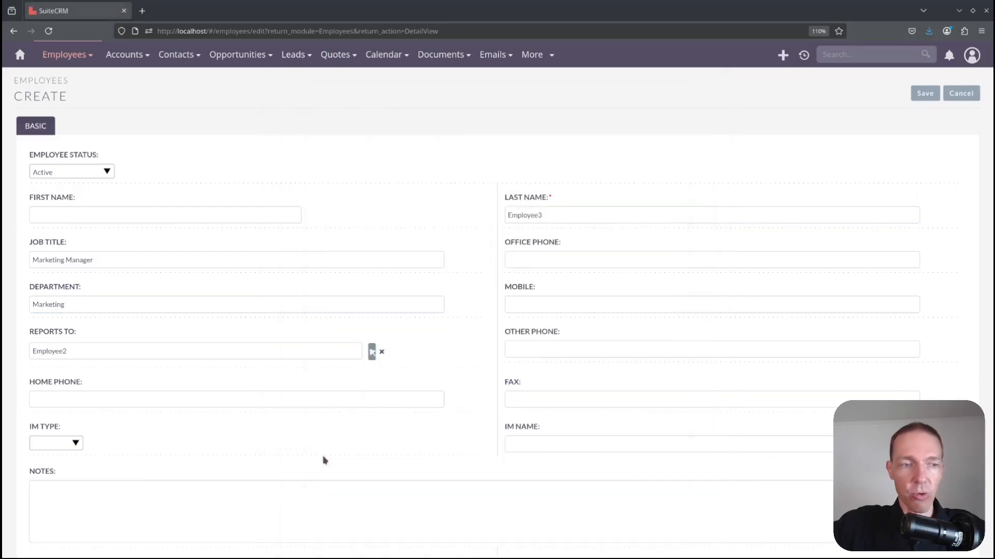
{"action": "left_click", "coordinate": [558, 257]}
{"action": "type", "text": "65681"}
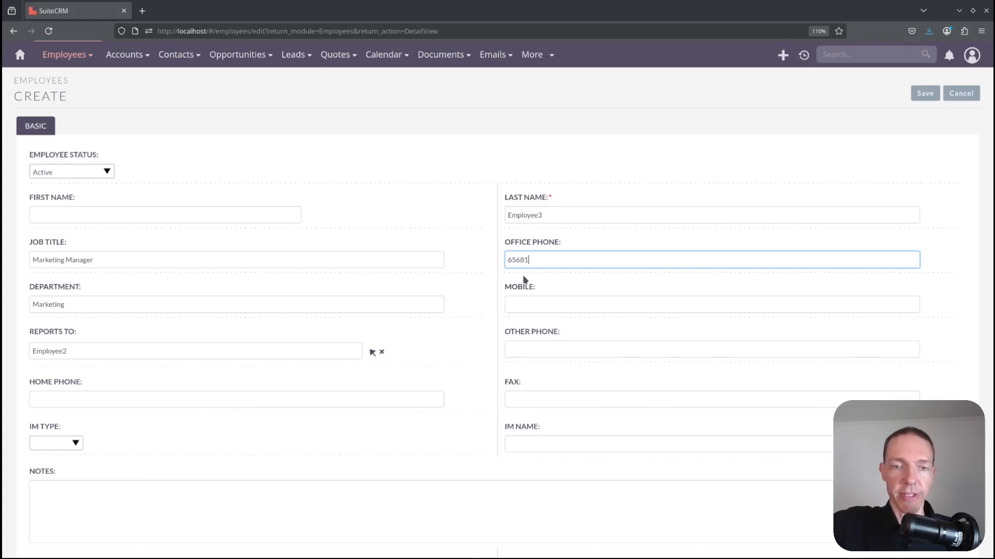
Step: Review the remaining empty fields, save the Employee3 record, and return to the employee list
{"action": "scroll", "coordinate": [531, 283], "scroll_direction": "down", "scroll_amount": 5}
{"action": "scroll", "coordinate": [391, 233], "scroll_direction": "up", "scroll_amount": 5}
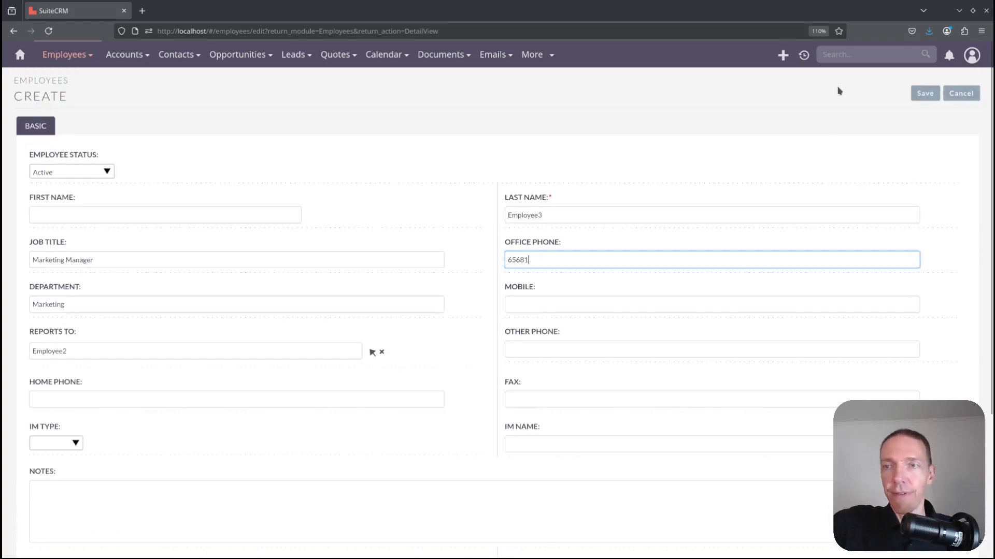
{"action": "scroll", "coordinate": [236, 342], "scroll_direction": "down", "scroll_amount": 5}
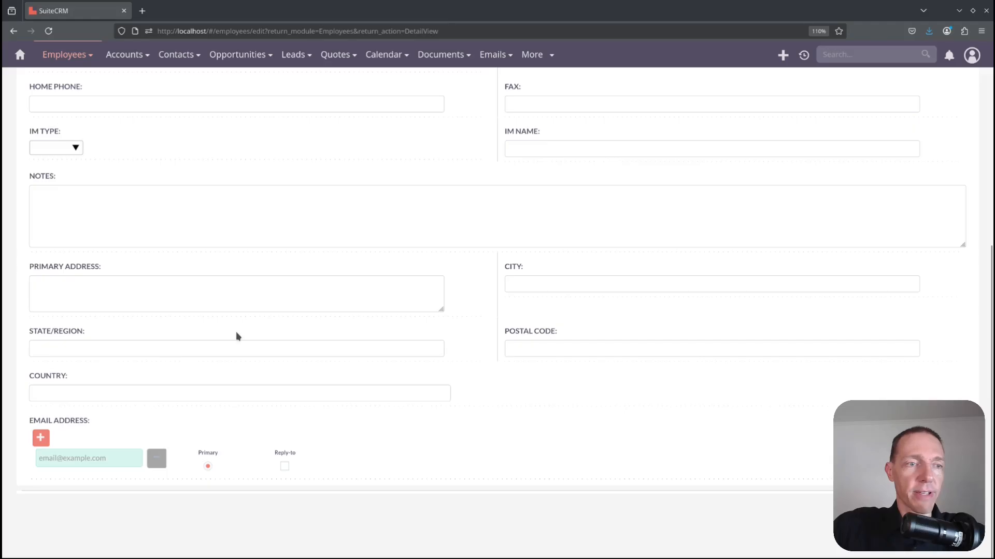
{"action": "scroll", "coordinate": [623, 271], "scroll_direction": "up", "scroll_amount": 5}
{"action": "left_click", "coordinate": [924, 94]}
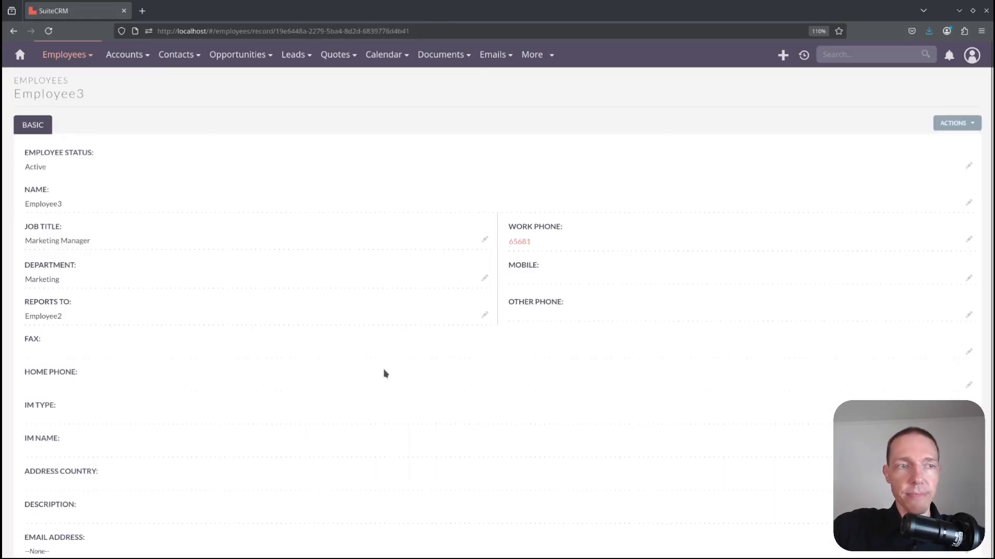
{"action": "mouse_move", "coordinate": [65, 55]}
{"action": "left_click", "coordinate": [68, 101]}
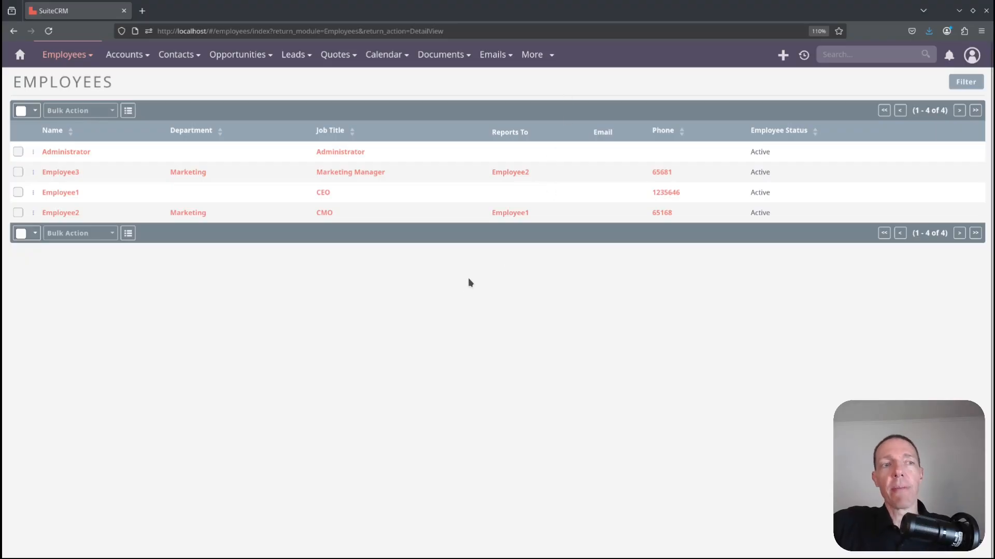
Step: Open User Management in the administration area and view Employee3's user record
{"action": "left_click", "coordinate": [971, 55]}
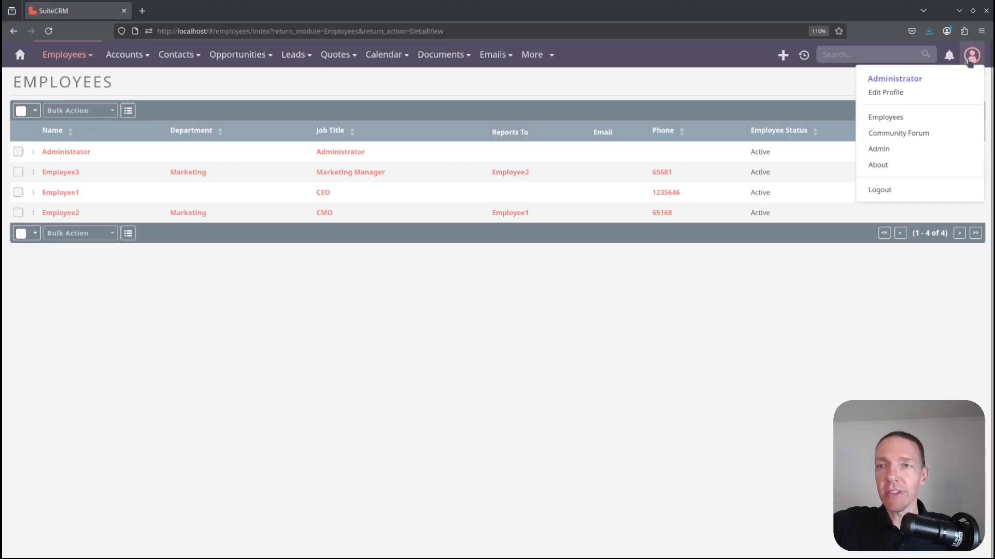
{"action": "left_click", "coordinate": [892, 151]}
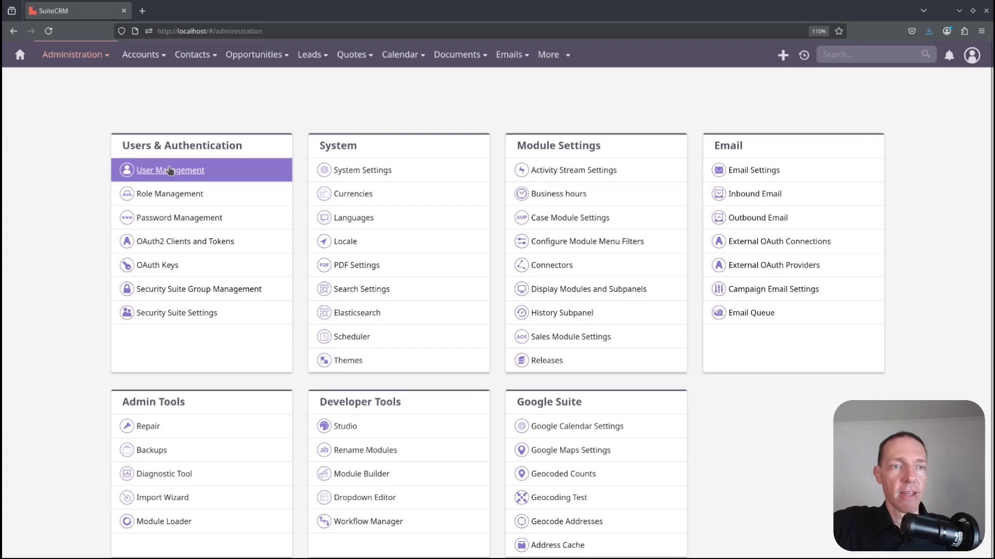
{"action": "left_click", "coordinate": [156, 168]}
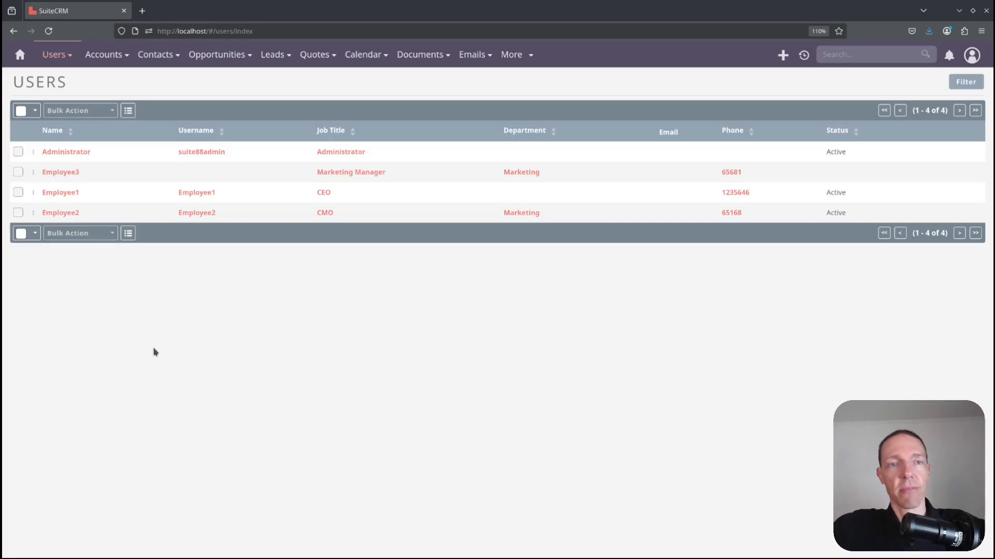
{"action": "left_click", "coordinate": [60, 172]}
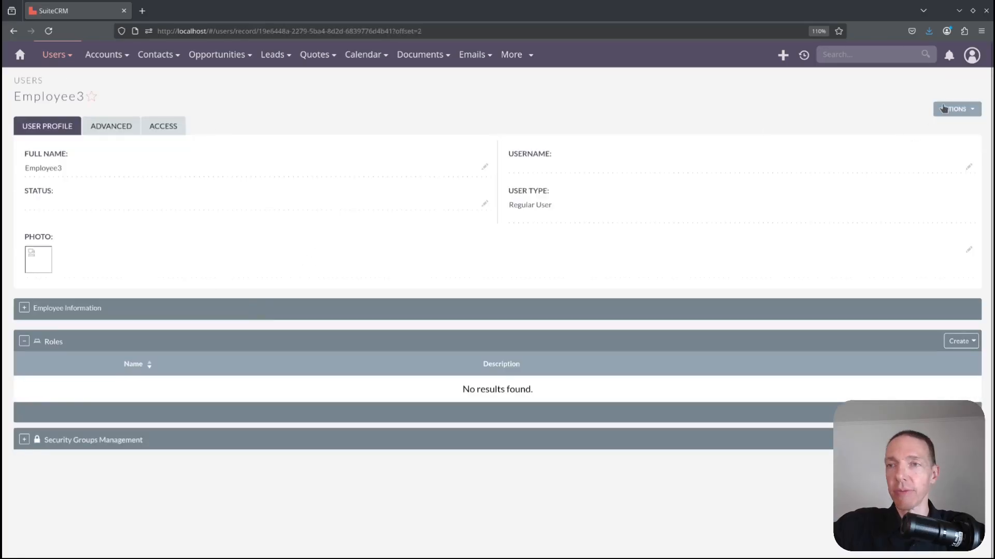
Step: Try to save a changed work phone number in Employee3's user record without a username, and cancel the edit
{"action": "left_click", "coordinate": [943, 108]}
{"action": "left_click", "coordinate": [941, 126]}
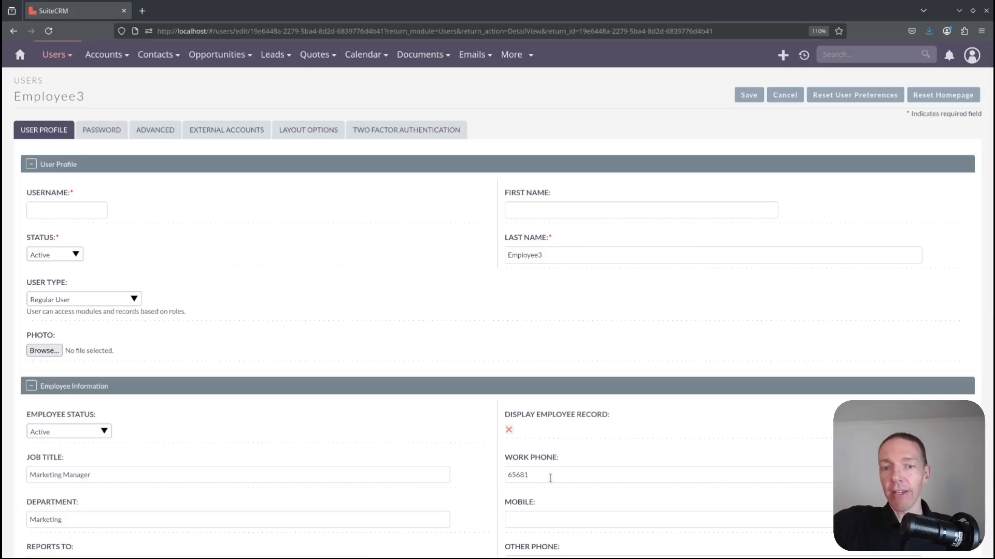
{"action": "left_click", "coordinate": [550, 477]}
{"action": "key", "text": "BackSpace"}
{"action": "type", "text": "2"}
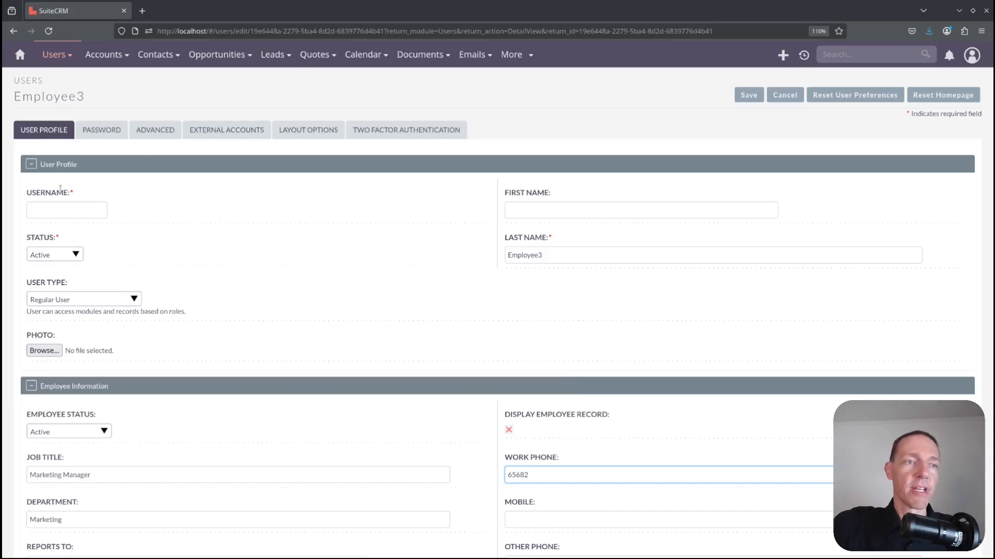
{"action": "left_click", "coordinate": [752, 96]}
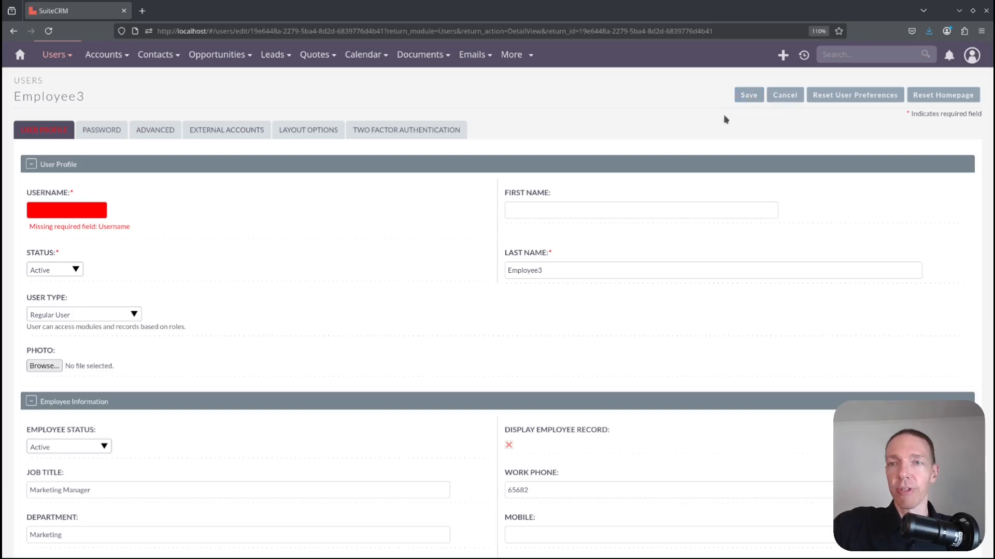
{"action": "left_click", "coordinate": [796, 98]}
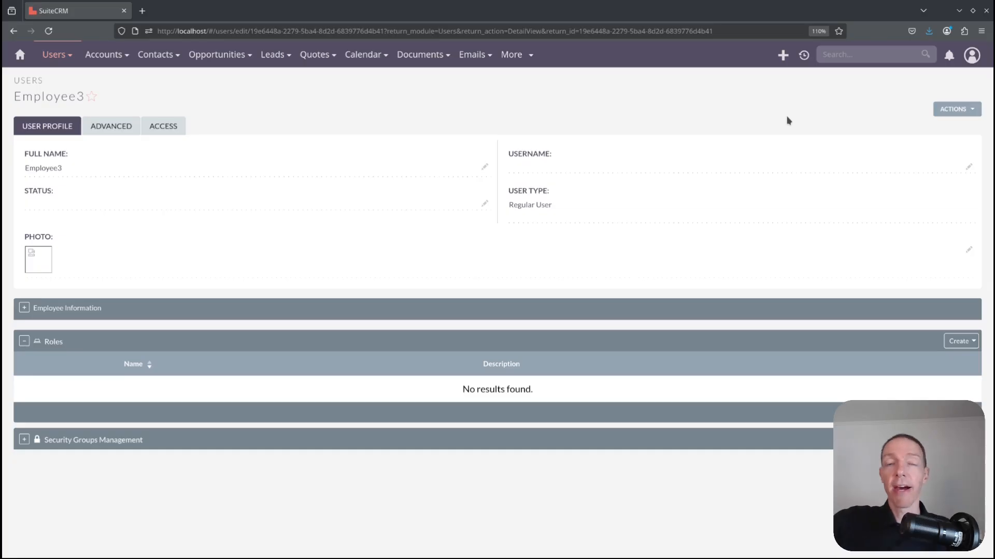
Step: Reopen the employee list and look at Employee2's dashboard in the private browser window before returning to the list
{"action": "left_click", "coordinate": [972, 55]}
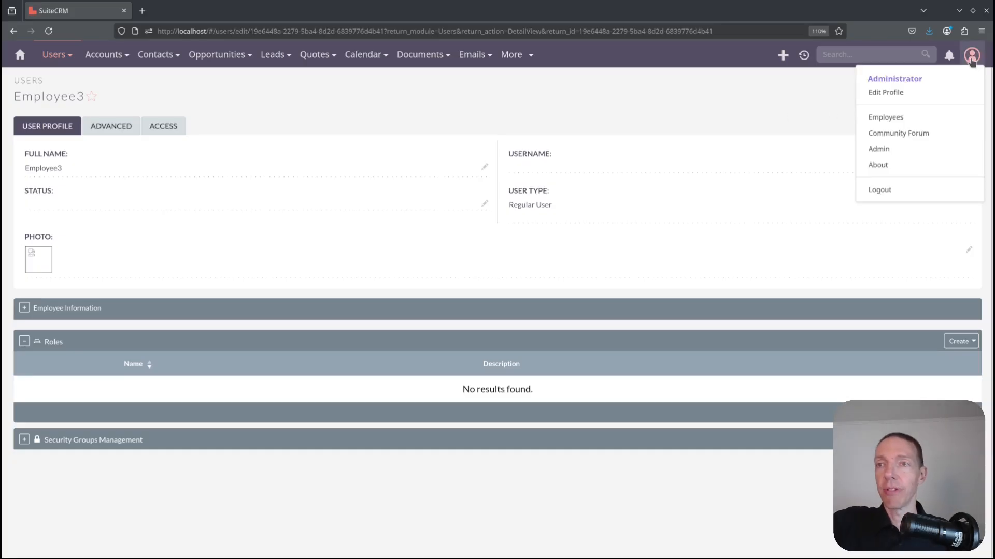
{"action": "left_click", "coordinate": [886, 117]}
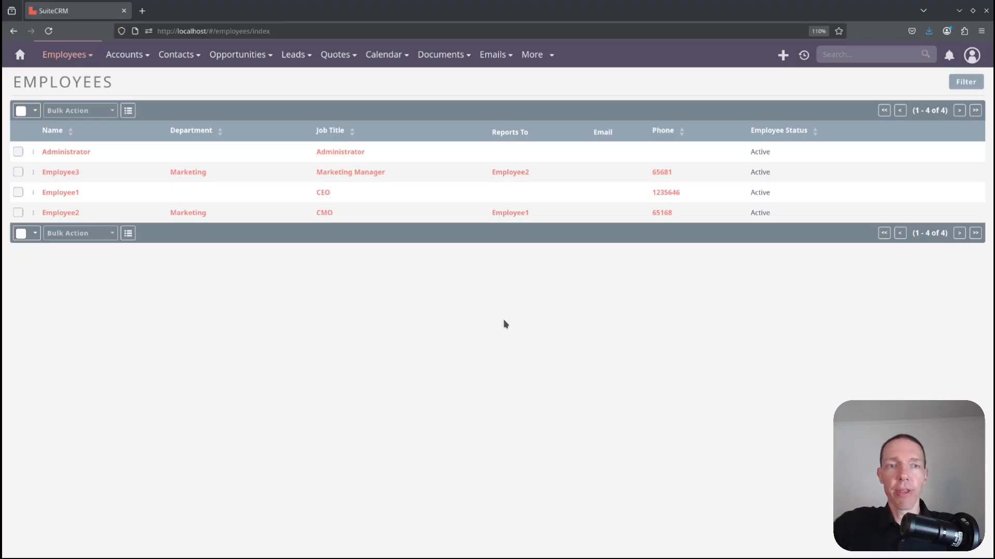
{"action": "key", "text": "alt+Tab"}
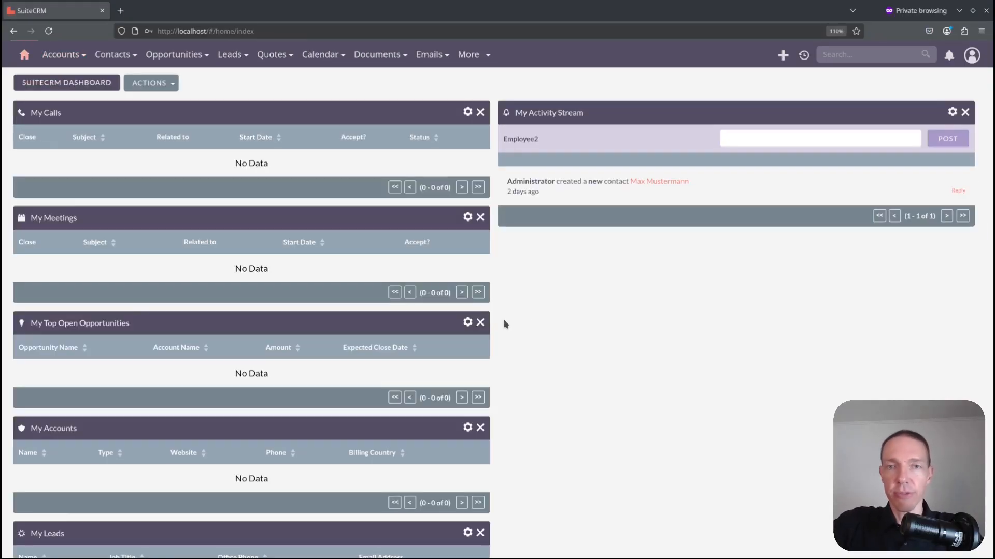
{"action": "mouse_move", "coordinate": [980, 58]}
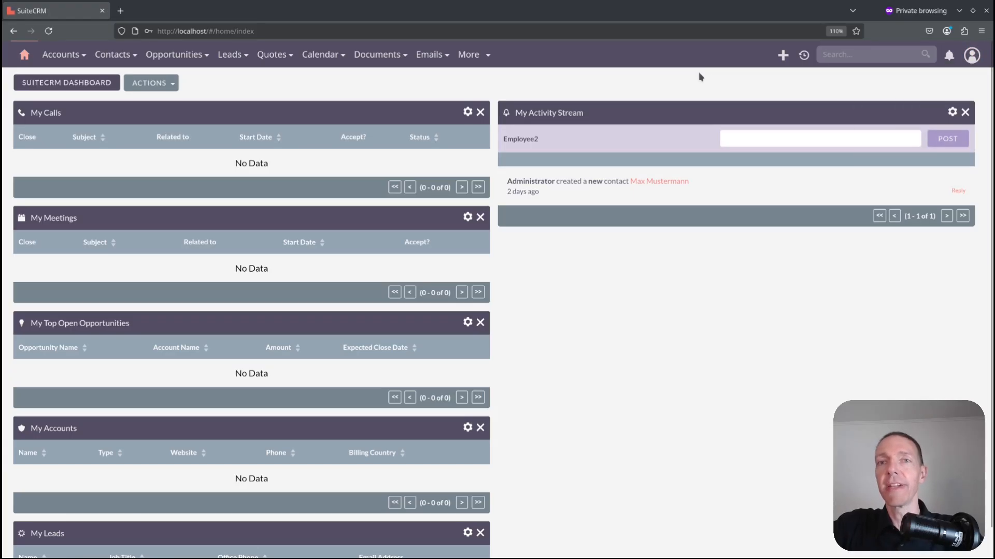
{"action": "key", "text": "alt+Tab"}
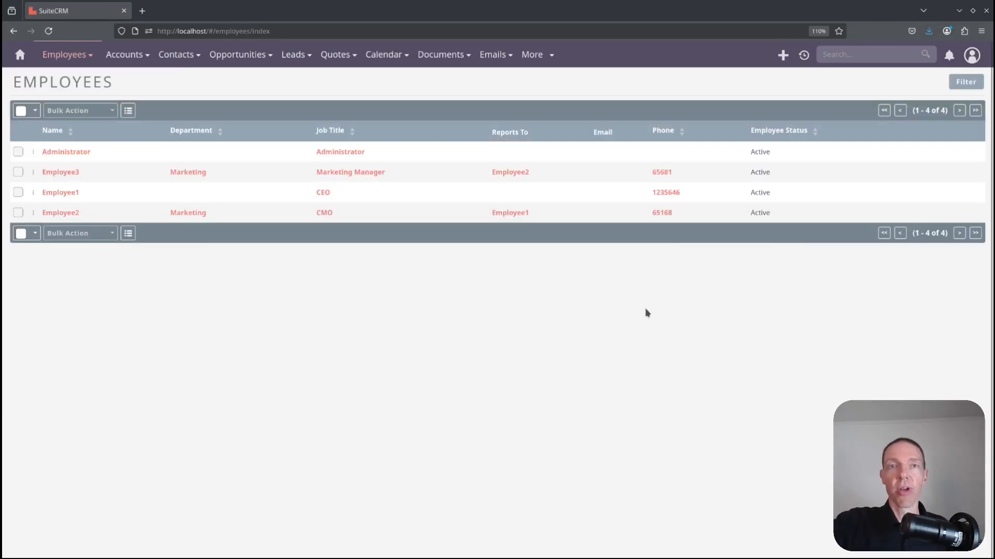